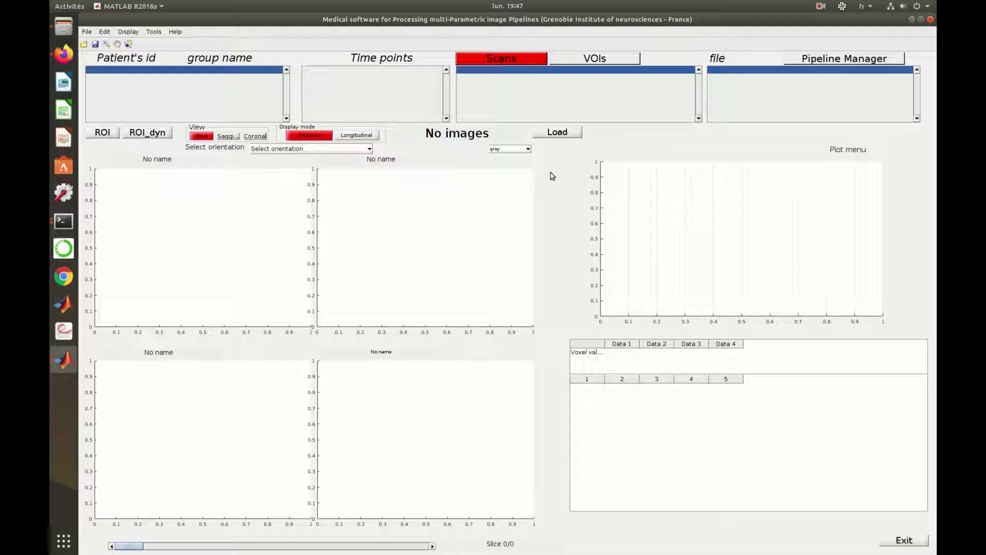
Step: Open the existing Demo project from the DATA/Projects_MP3 folder
{"action": "left_click", "coordinate": [87, 32]}
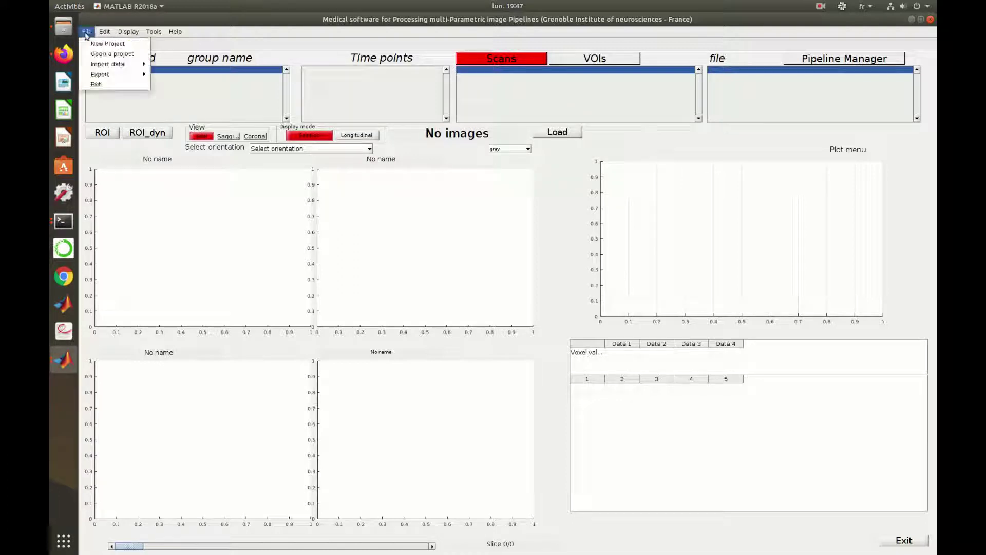
{"action": "left_click", "coordinate": [97, 54]}
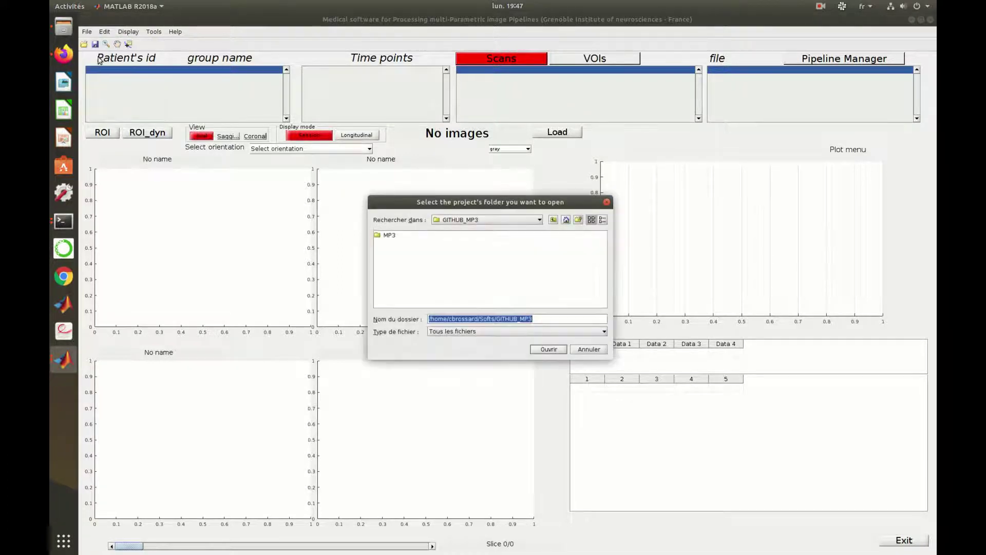
{"action": "left_click", "coordinate": [553, 219]}
{"action": "left_click", "coordinate": [553, 219]}
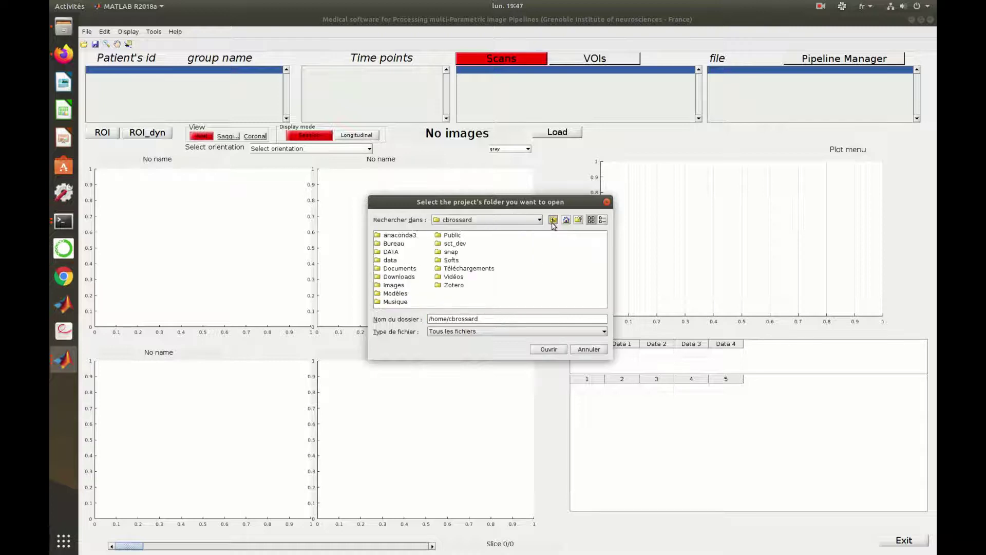
{"action": "double_click", "coordinate": [390, 252]}
{"action": "left_click", "coordinate": [400, 244]}
{"action": "double_click", "coordinate": [400, 244]}
{"action": "left_click", "coordinate": [392, 236]}
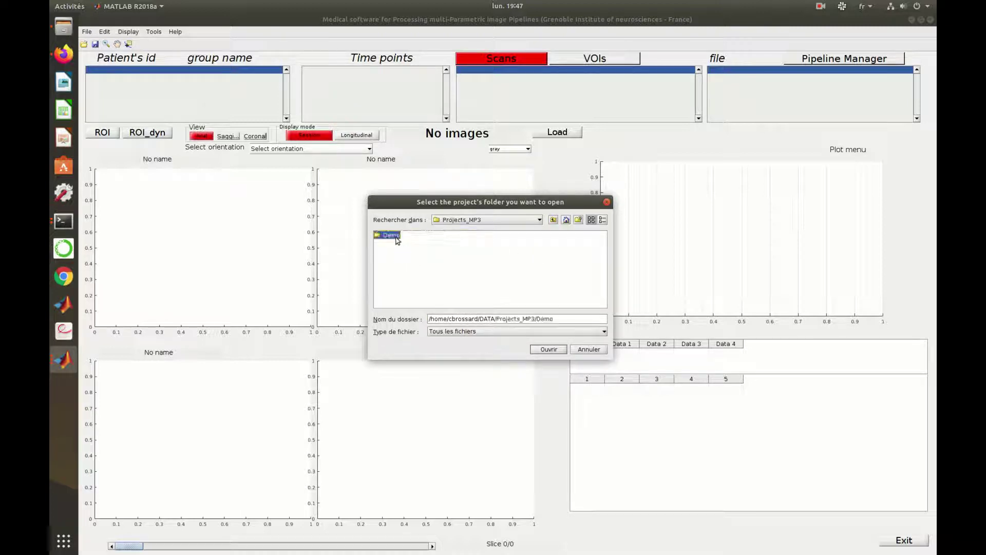
{"action": "left_click", "coordinate": [548, 349]}
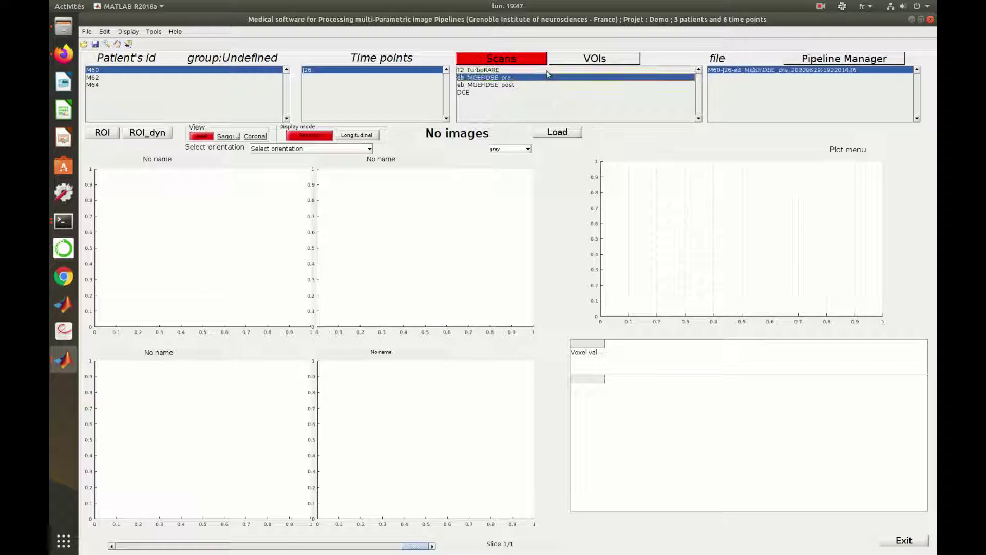
Step: Load the T2_TurboRARE scan of M60 at time point J26 and browse through its axial slices
{"action": "left_click", "coordinate": [552, 134]}
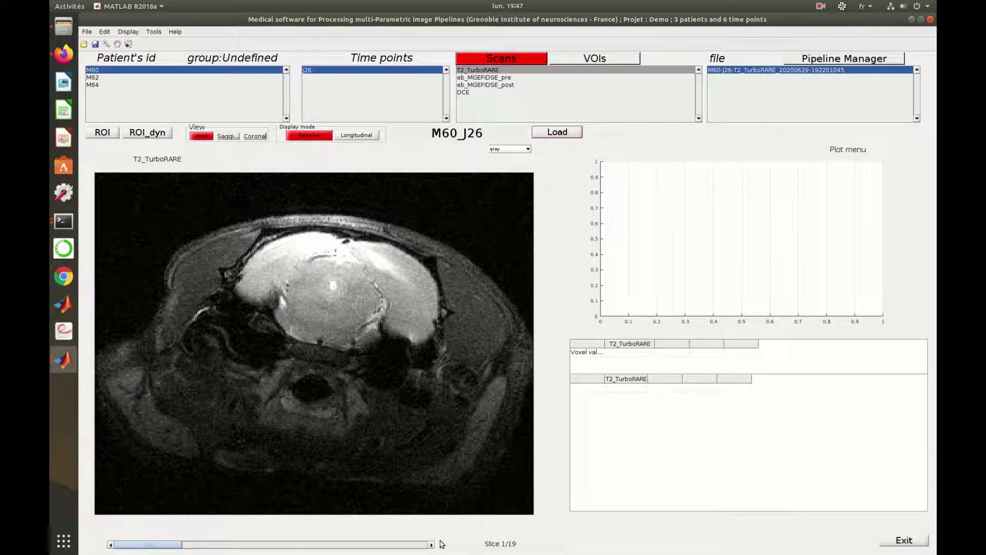
{"action": "left_click", "coordinate": [432, 545]}
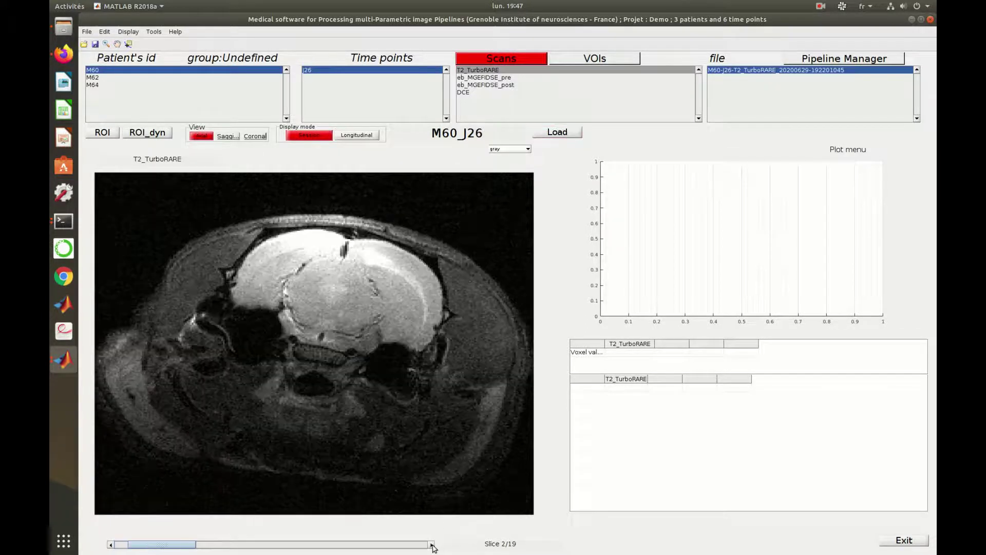
{"action": "left_click", "coordinate": [432, 544]}
{"action": "left_click", "coordinate": [432, 545]}
{"action": "left_click", "coordinate": [432, 545]}
{"action": "left_click", "coordinate": [433, 545]}
{"action": "left_click", "coordinate": [433, 545]}
{"action": "left_click", "coordinate": [432, 545]}
{"action": "scroll", "coordinate": [352, 420], "scroll_direction": "down", "scroll_amount": 3}
{"action": "scroll", "coordinate": [352, 420], "scroll_direction": "down", "scroll_amount": 6}
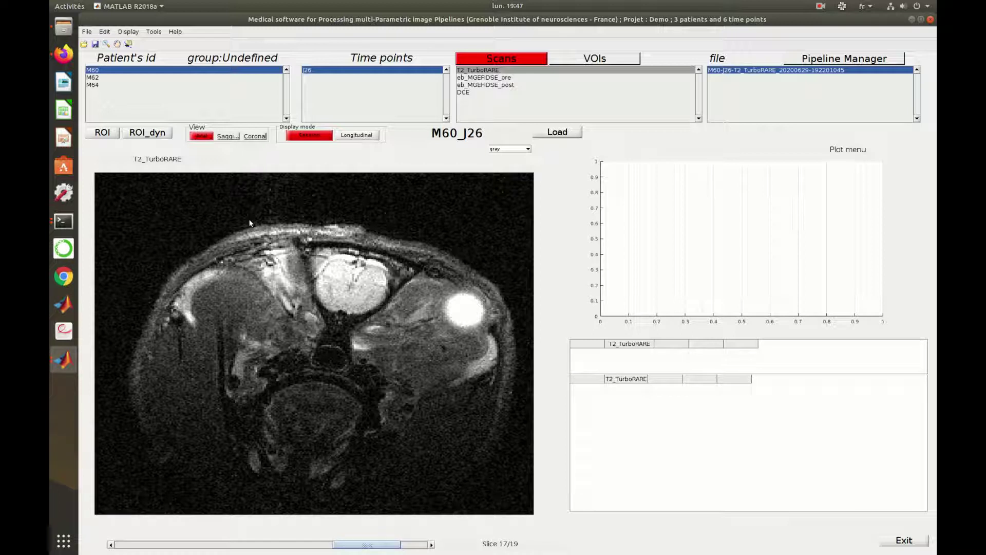
Step: Browse the T2_TurboRARE slices in the sagittal view and return to the axial view
{"action": "left_click", "coordinate": [228, 136]}
{"action": "scroll", "coordinate": [285, 334], "scroll_direction": "down", "scroll_amount": 20}
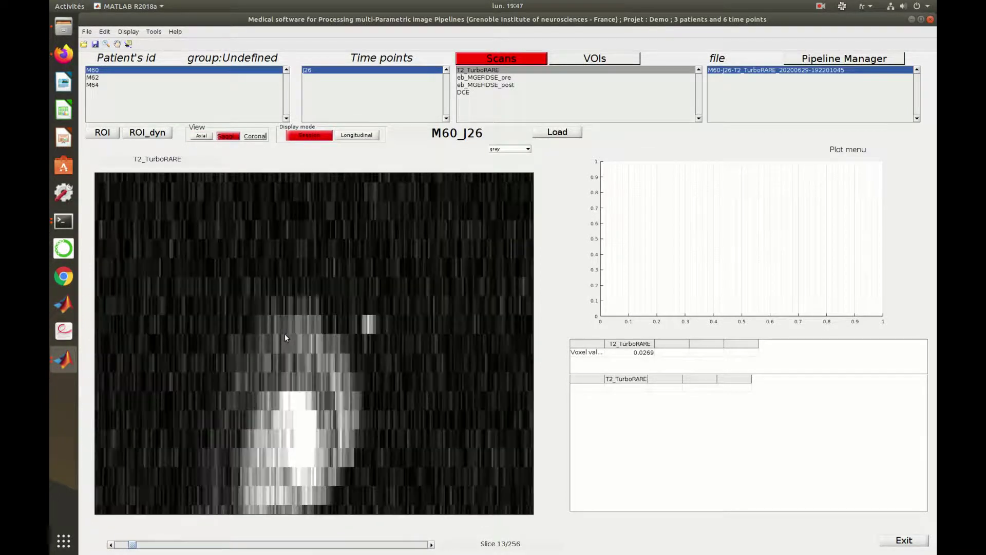
{"action": "scroll", "coordinate": [286, 338], "scroll_direction": "down", "scroll_amount": 20}
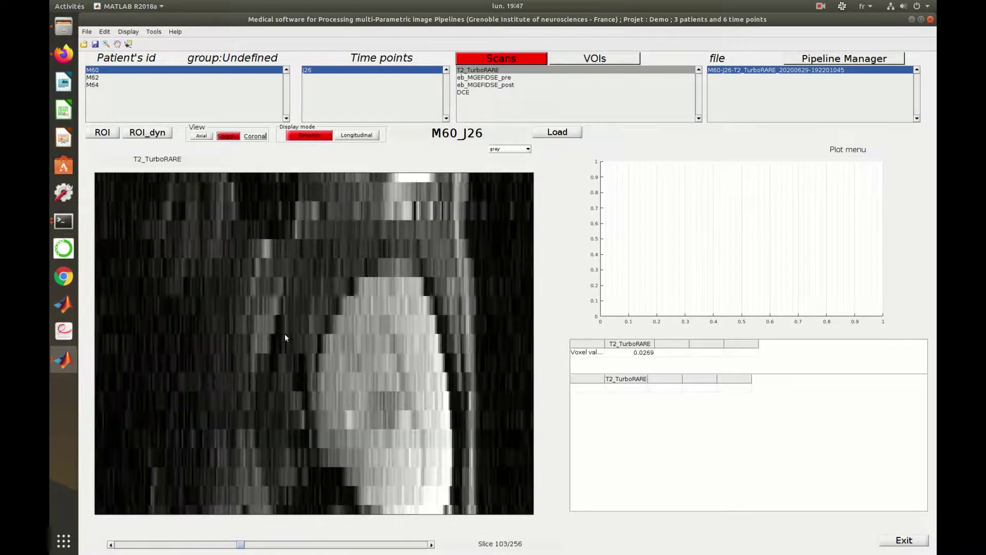
{"action": "scroll", "coordinate": [286, 338], "scroll_direction": "down", "scroll_amount": 20}
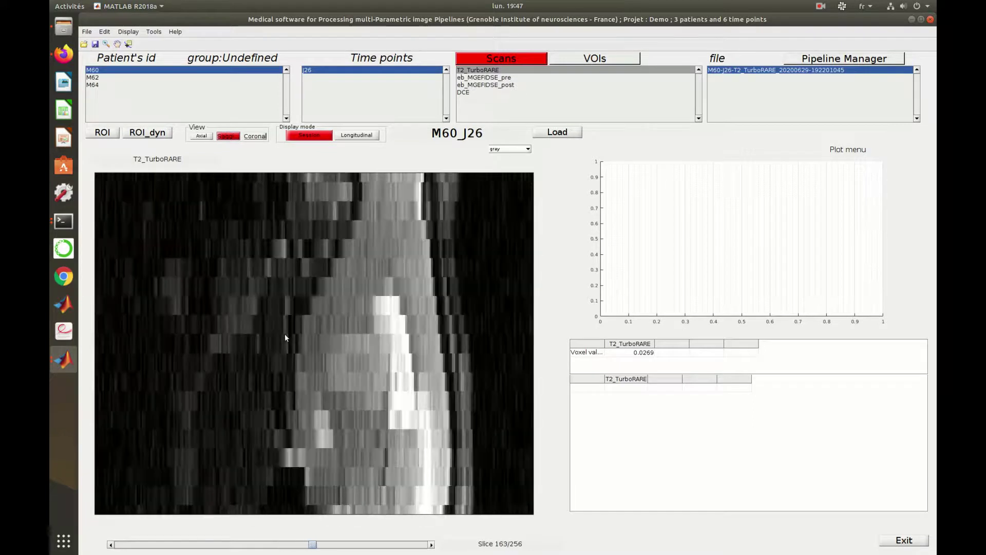
{"action": "left_click", "coordinate": [210, 137]}
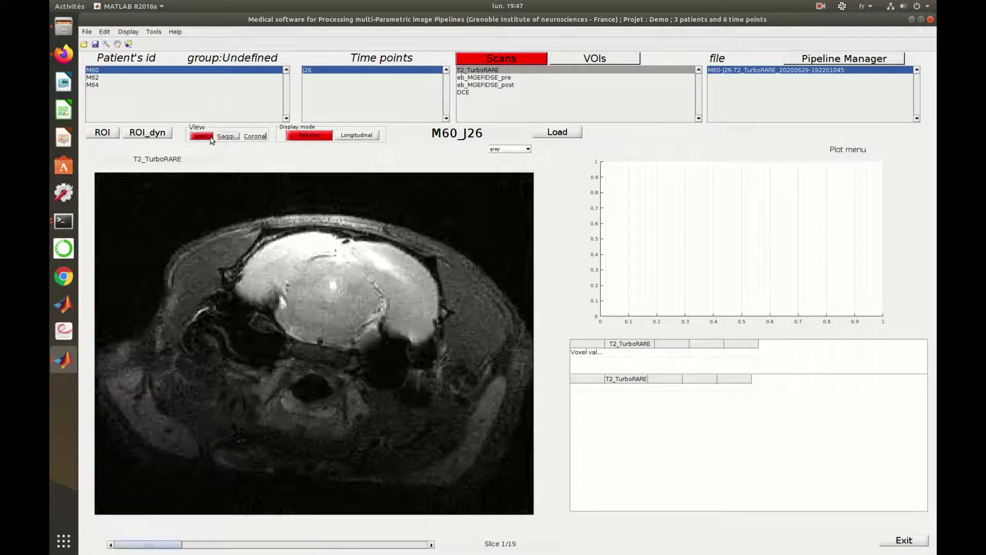
Step: Try the jet colormap on the T2_TurboRARE slices up to slice 10 and restore the gray colormap
{"action": "left_click", "coordinate": [503, 149]}
{"action": "left_click", "coordinate": [506, 164]}
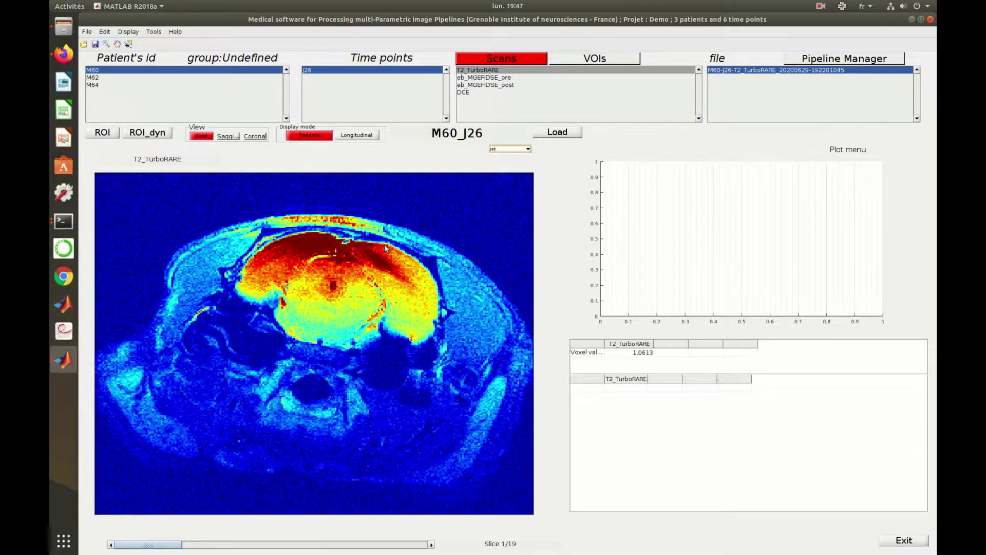
{"action": "scroll", "coordinate": [381, 248], "scroll_direction": "down", "scroll_amount": 6}
{"action": "scroll", "coordinate": [381, 248], "scroll_direction": "down", "scroll_amount": 3}
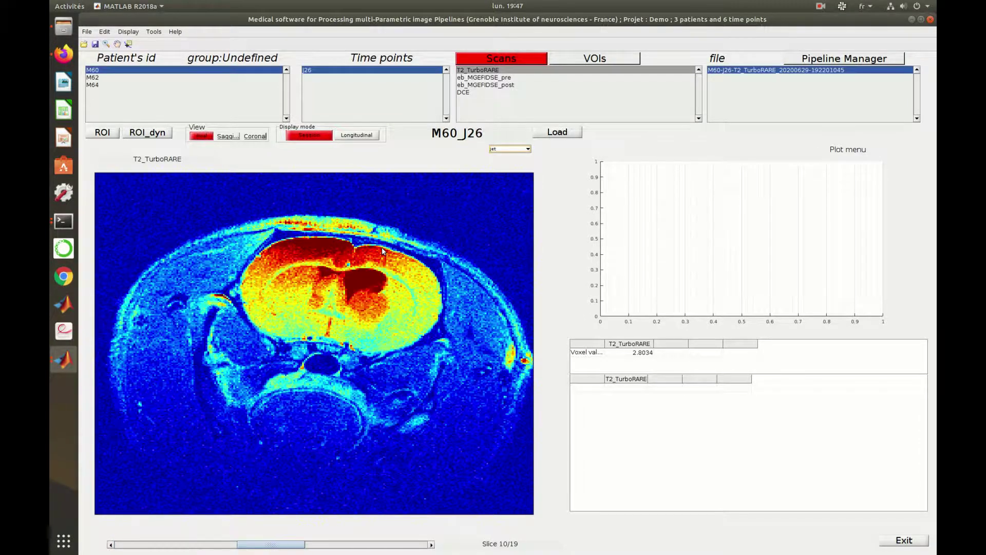
{"action": "left_click", "coordinate": [496, 149]}
{"action": "left_click", "coordinate": [501, 160]}
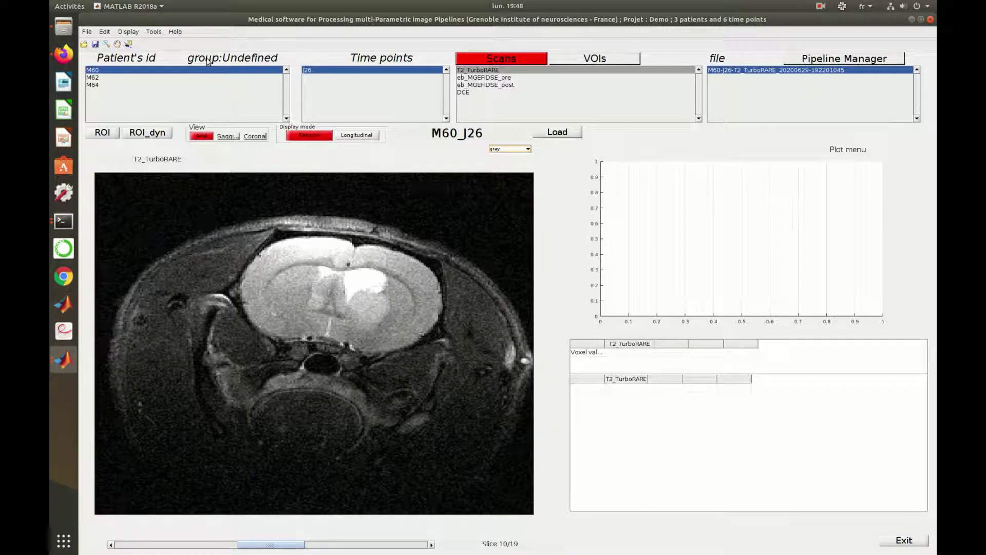
Step: Inspect the bright brain region on slice 10 by zooming in and panning, and restore the original view
{"action": "left_click", "coordinate": [106, 44]}
{"action": "left_click", "coordinate": [410, 336]}
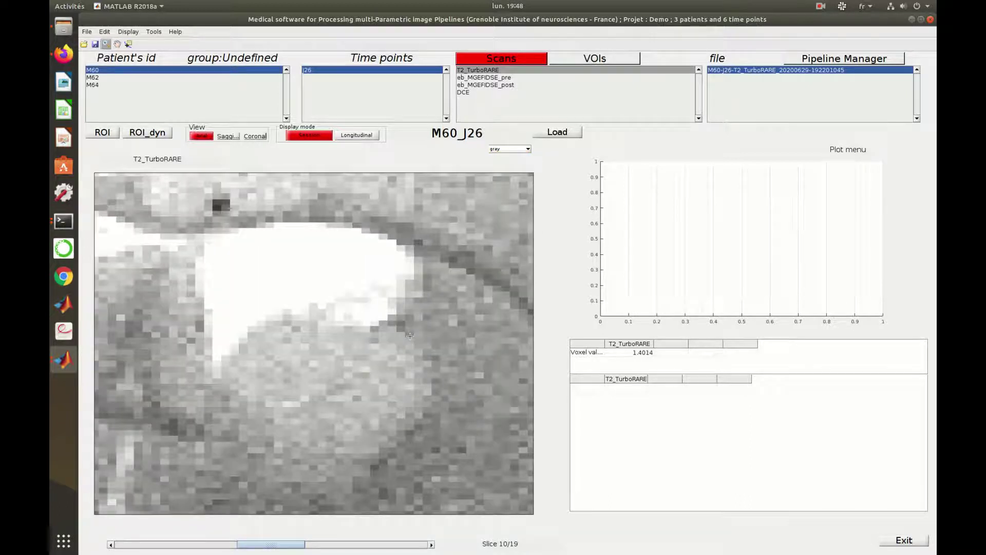
{"action": "left_click", "coordinate": [118, 45]}
{"action": "left_click_drag", "start_coordinate": [365, 339], "coordinate": [319, 362]}
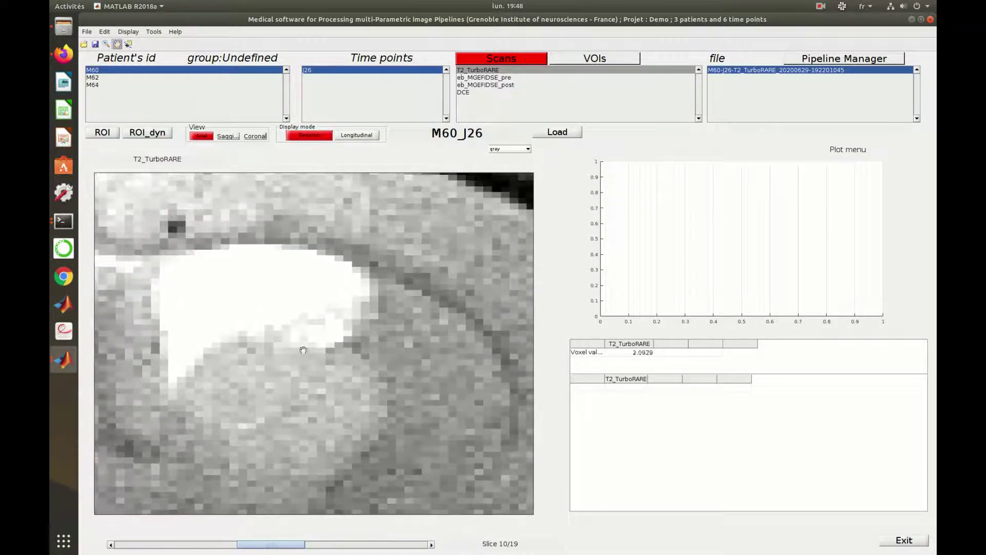
{"action": "right_click", "coordinate": [275, 313]}
{"action": "left_click", "coordinate": [287, 319]}
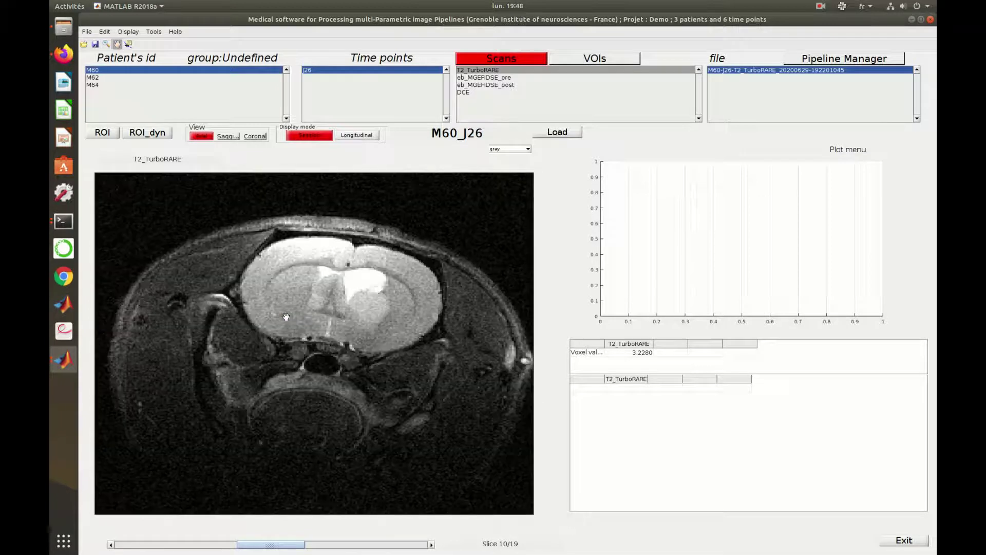
Step: Leave pan mode and adjust the image's brightness and contrast so that the tissue around the brain turns black
{"action": "left_click", "coordinate": [119, 44]}
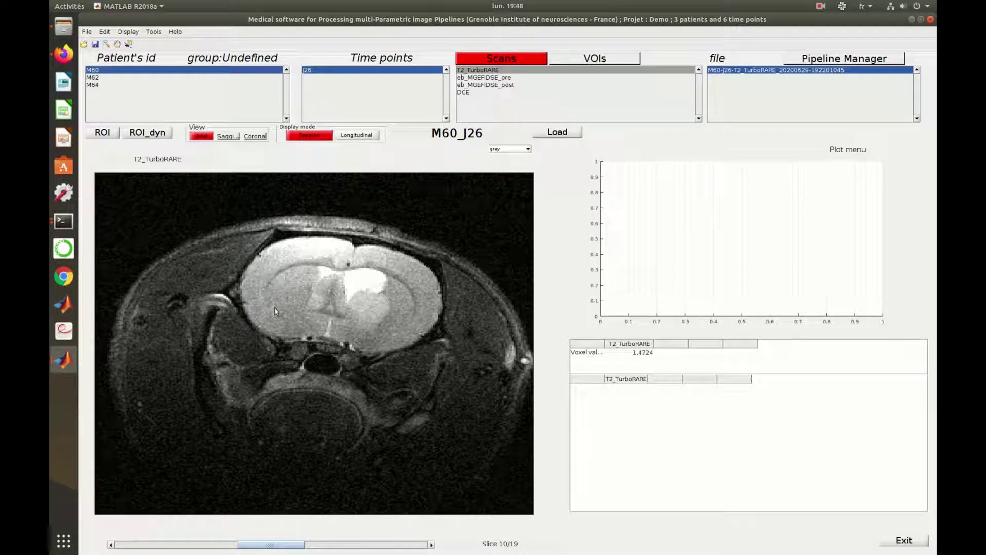
{"action": "left_click_drag", "start_coordinate": [275, 312], "coordinate": [361, 339]}
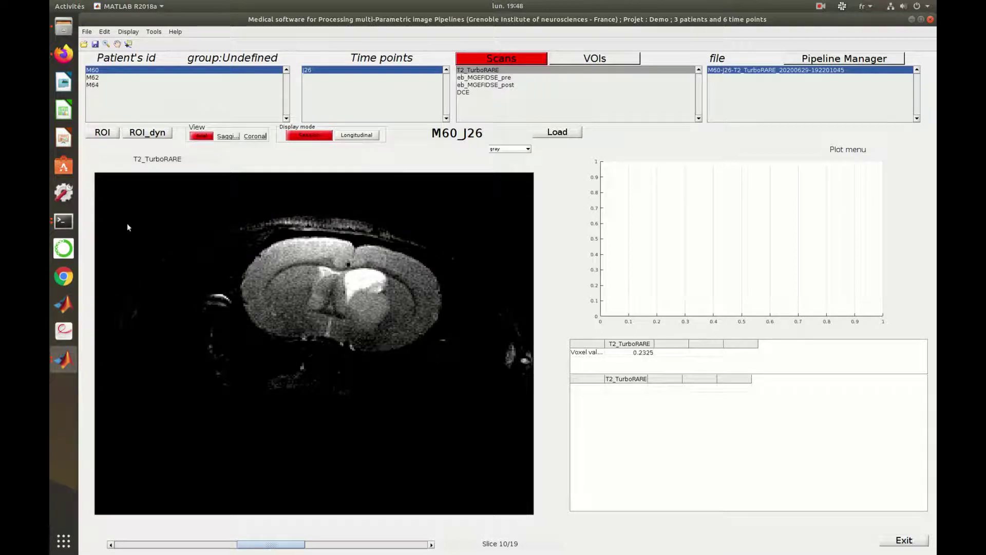
Step: Load the T2_TurboRARE, eb_MGEFIDSE_pre, eb_MGEFIDSE_post and DCE scans of M60 together
{"action": "left_click", "coordinate": [496, 72]}
{"action": "left_click", "coordinate": [499, 93], "text": "shift"}
{"action": "left_click", "coordinate": [557, 132]}
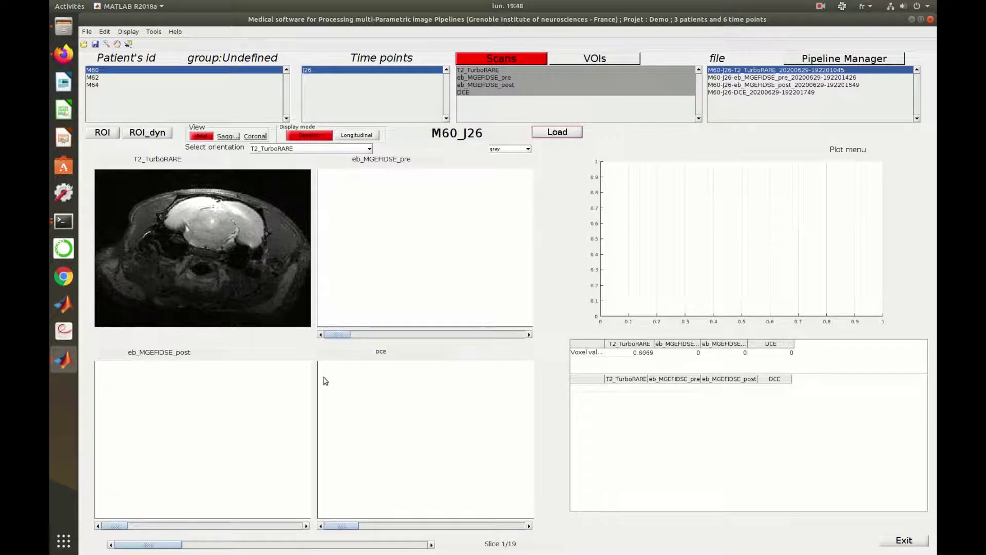
Step: Browse the axial slices of the four loaded scans and go back to slice 8
{"action": "scroll", "coordinate": [307, 350], "scroll_direction": "down", "scroll_amount": 3}
{"action": "scroll", "coordinate": [306, 350], "scroll_direction": "down", "scroll_amount": 6}
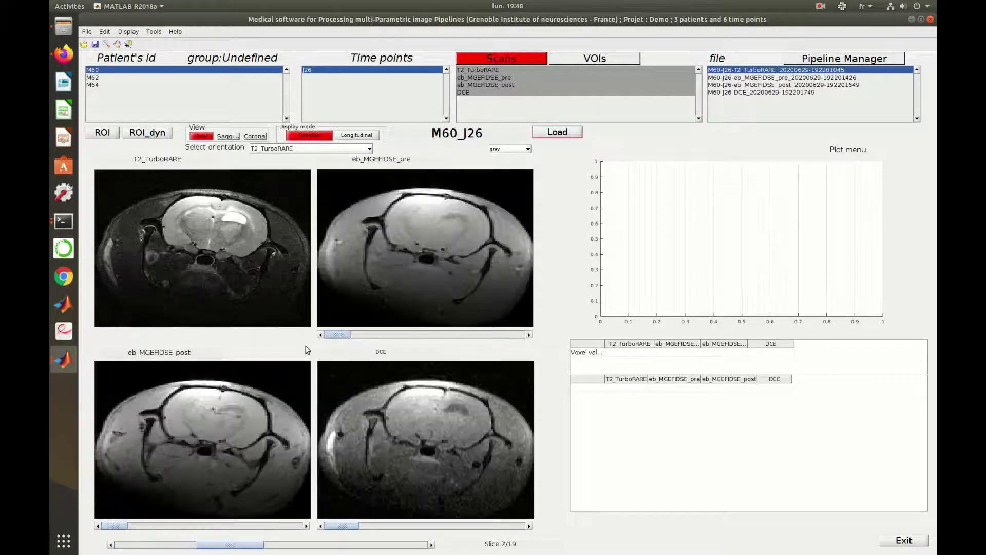
{"action": "scroll", "coordinate": [307, 349], "scroll_direction": "down", "scroll_amount": 3}
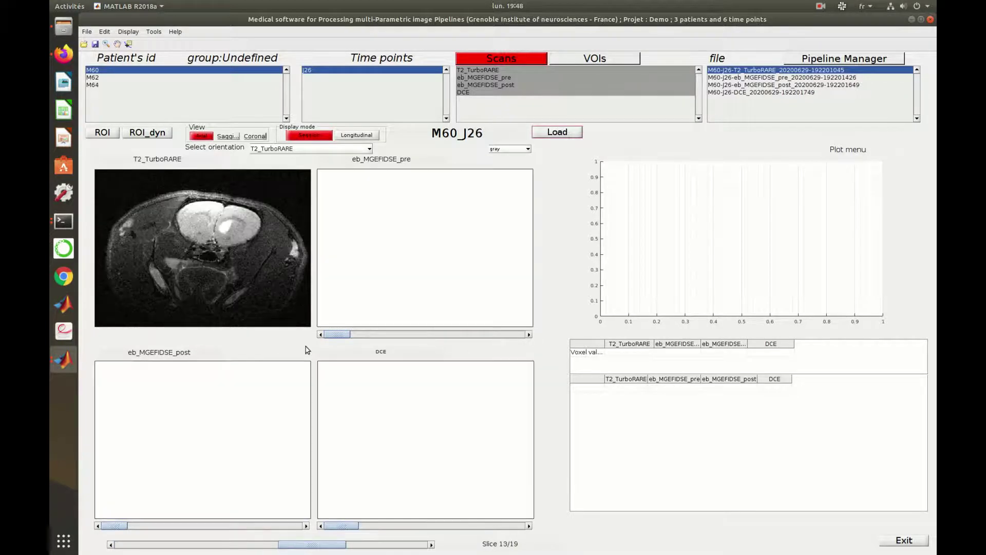
{"action": "scroll", "coordinate": [307, 350], "scroll_direction": "down", "scroll_amount": 6}
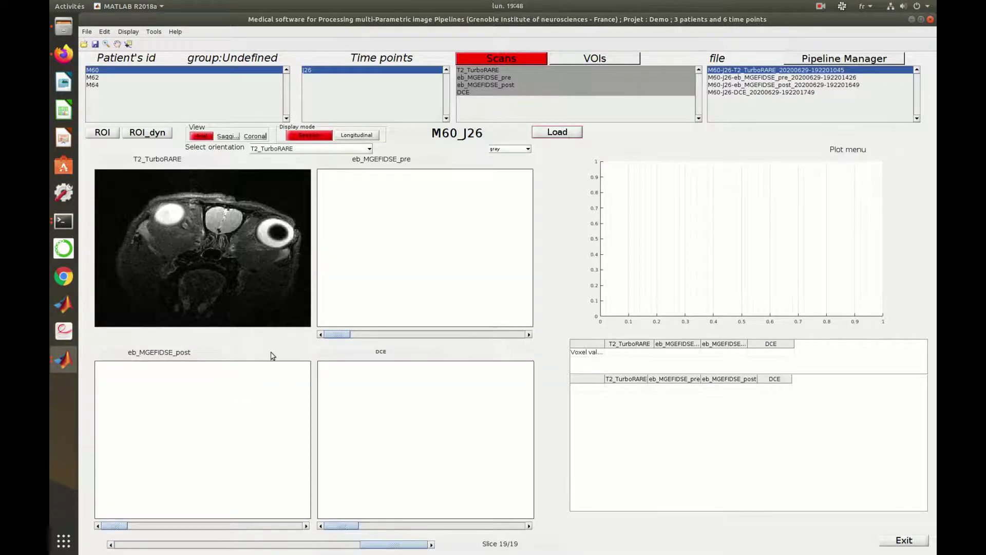
{"action": "scroll", "coordinate": [271, 353], "scroll_direction": "up", "scroll_amount": 6}
{"action": "scroll", "coordinate": [272, 355], "scroll_direction": "up", "scroll_amount": 3}
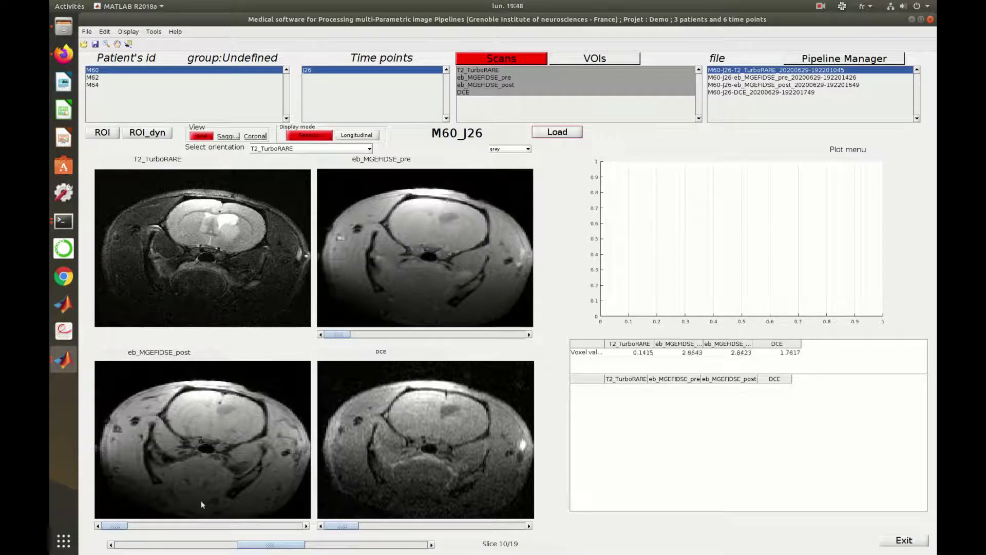
{"action": "left_click", "coordinate": [110, 545]}
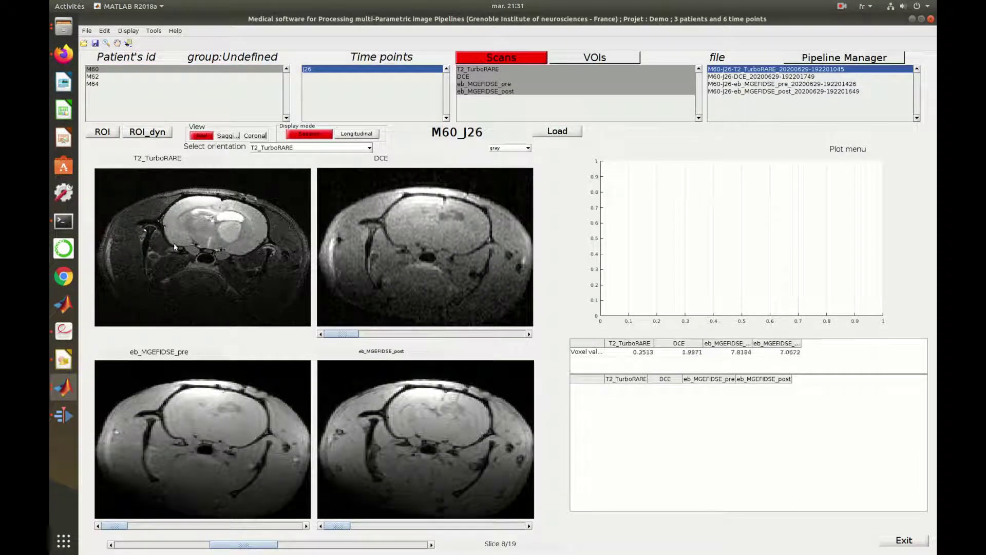
Step: Show the four scans in the sagittal view at slice 119 and set the reference orientation to DCE
{"action": "left_click", "coordinate": [240, 135]}
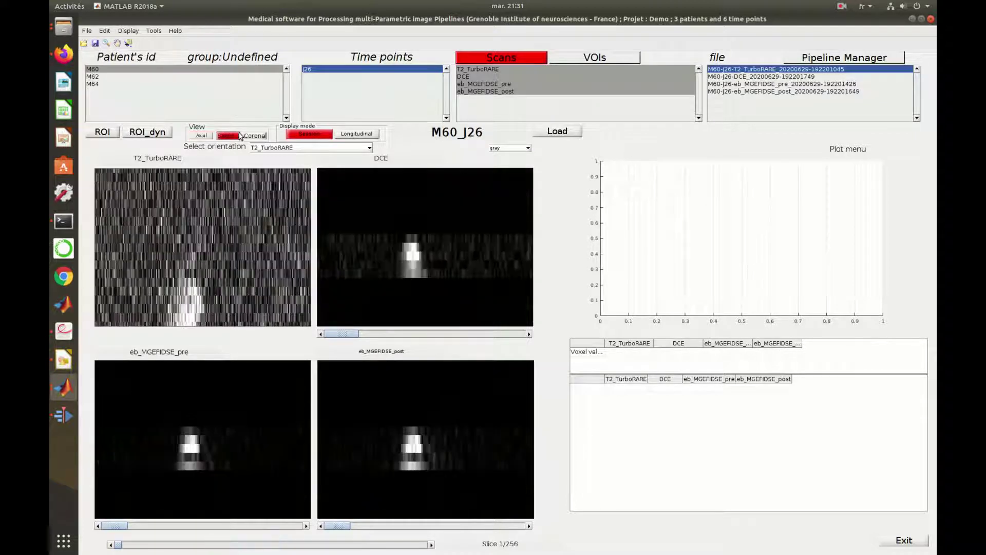
{"action": "left_click", "coordinate": [260, 546]}
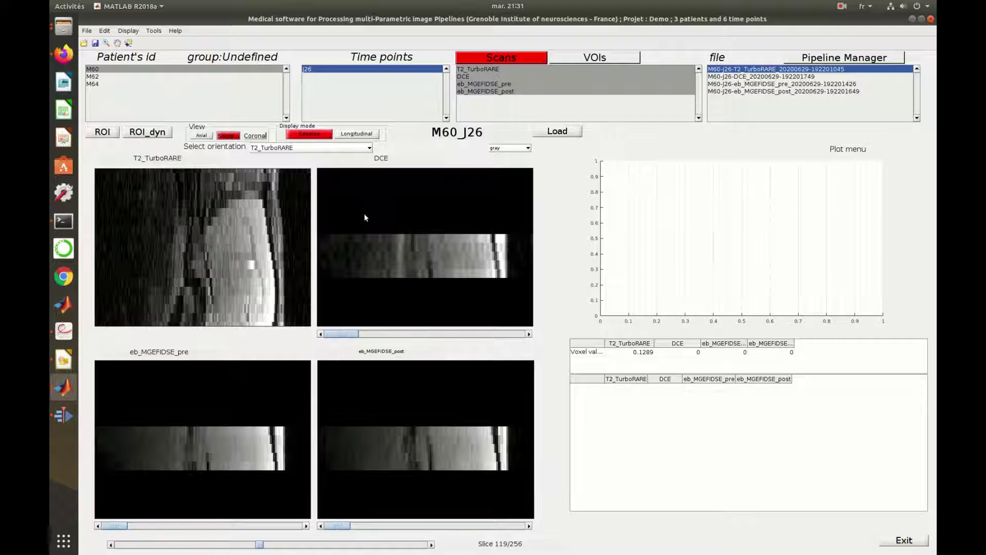
{"action": "left_click", "coordinate": [354, 149]}
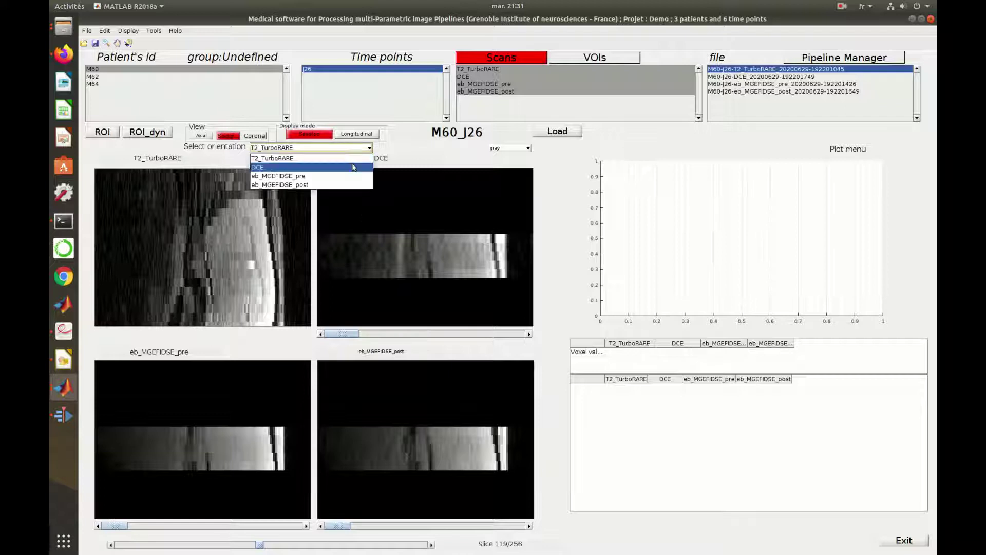
{"action": "left_click", "coordinate": [355, 164]}
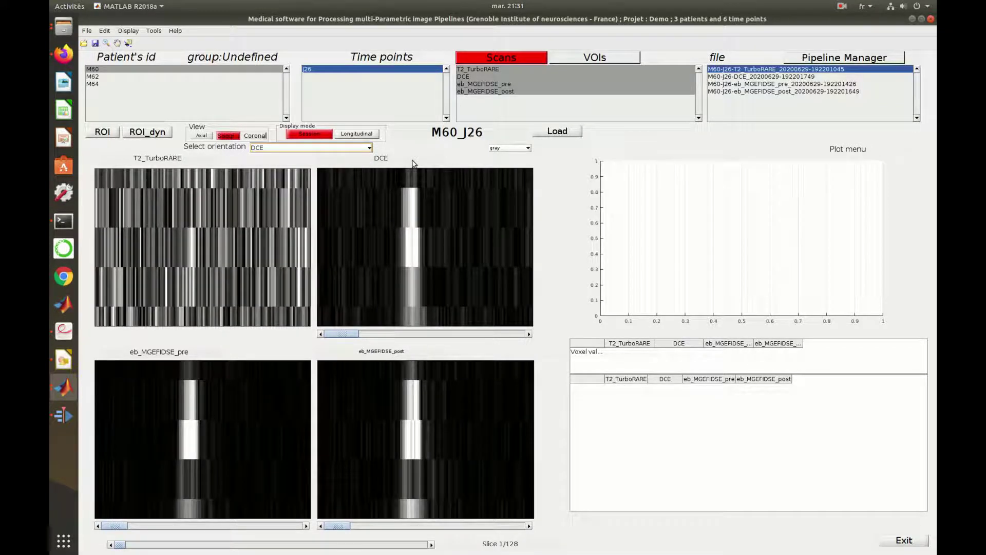
Step: Restore T2_TurboRARE as the reference orientation and return to the axial view at slice 8
{"action": "left_click", "coordinate": [343, 148]}
{"action": "left_click", "coordinate": [339, 159]}
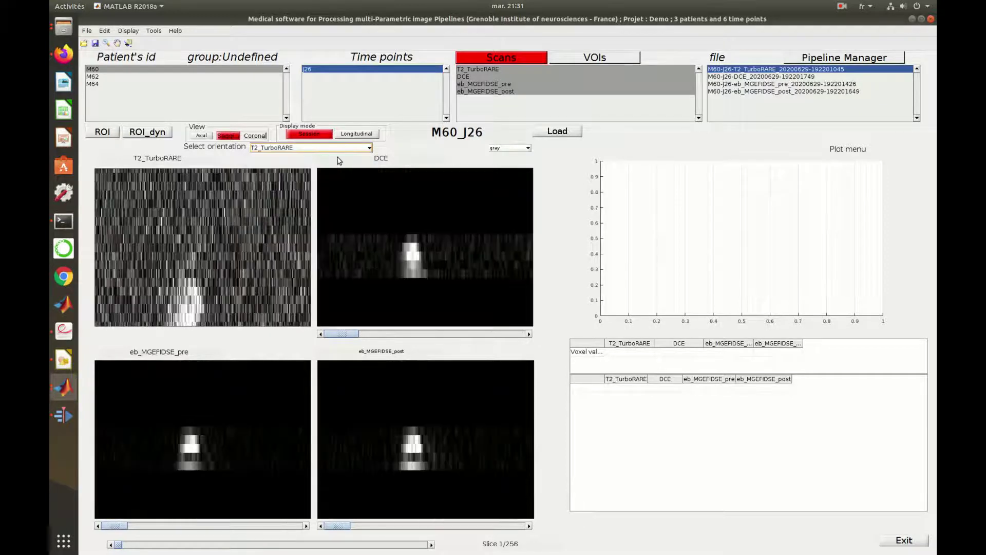
{"action": "left_click", "coordinate": [204, 136]}
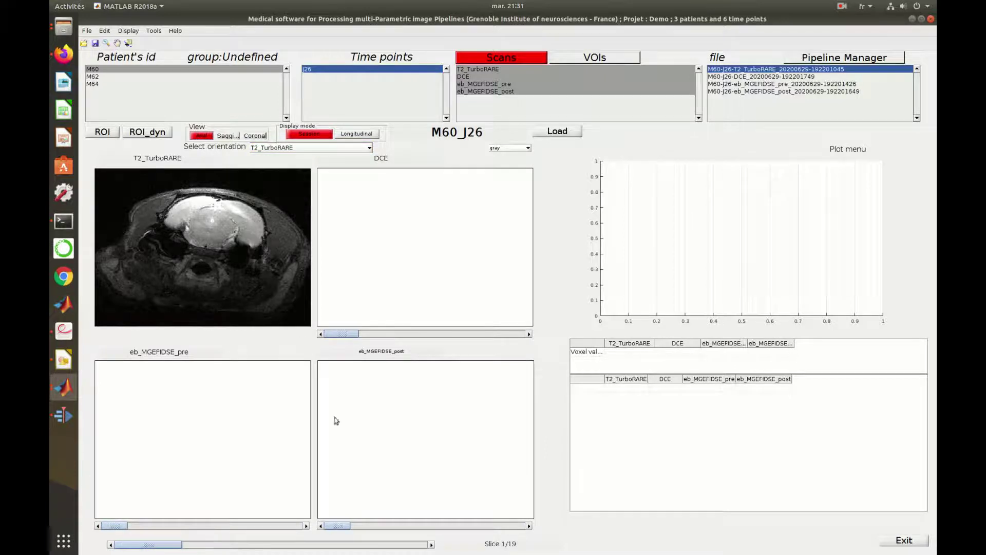
{"action": "left_click", "coordinate": [431, 545]}
{"action": "left_click", "coordinate": [431, 545]}
{"action": "left_click", "coordinate": [431, 545]}
{"action": "left_click", "coordinate": [432, 544]}
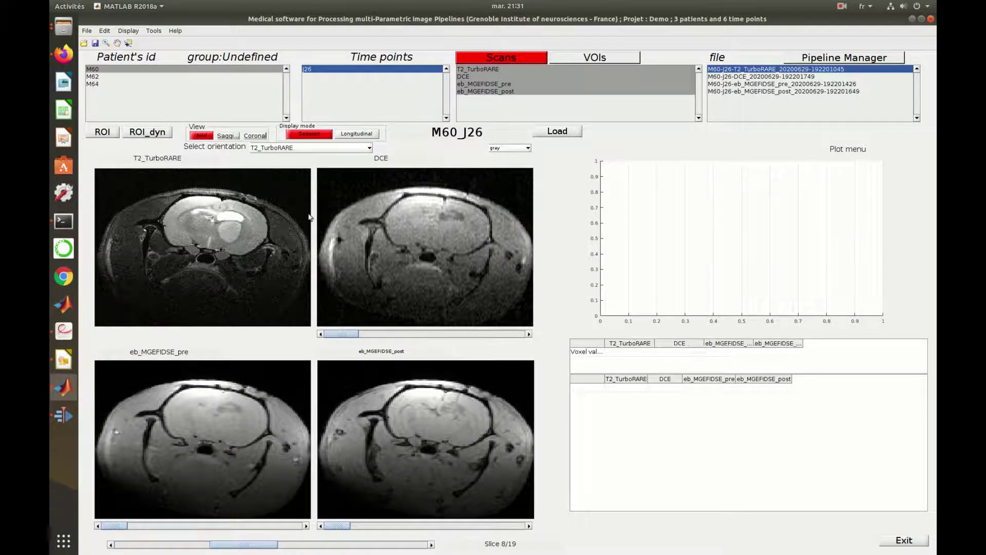
Step: Compare the four axial images with DCE as the reference orientation and restore the T2_TurboRARE orientation
{"action": "left_click", "coordinate": [300, 148]}
{"action": "left_click", "coordinate": [296, 167]}
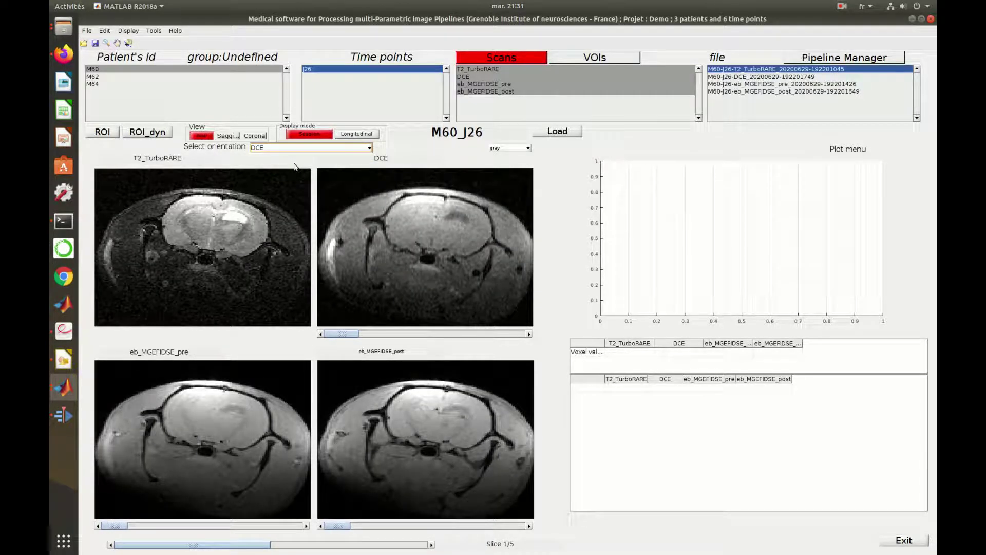
{"action": "left_click", "coordinate": [291, 148]}
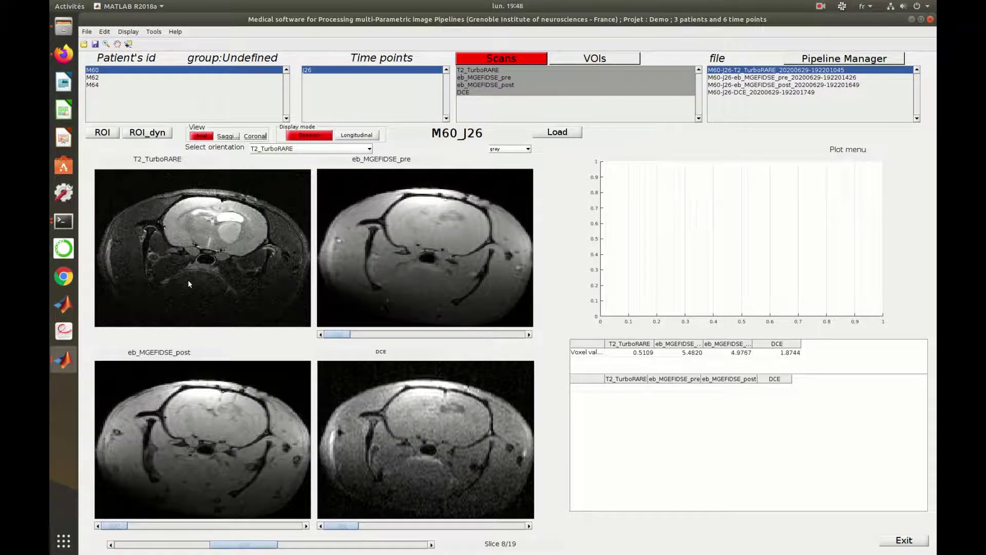
Step: Try different brightness and contrast levels on the four scans, and reload them to reset the display
{"action": "left_click_drag", "start_coordinate": [189, 281], "coordinate": [226, 308]}
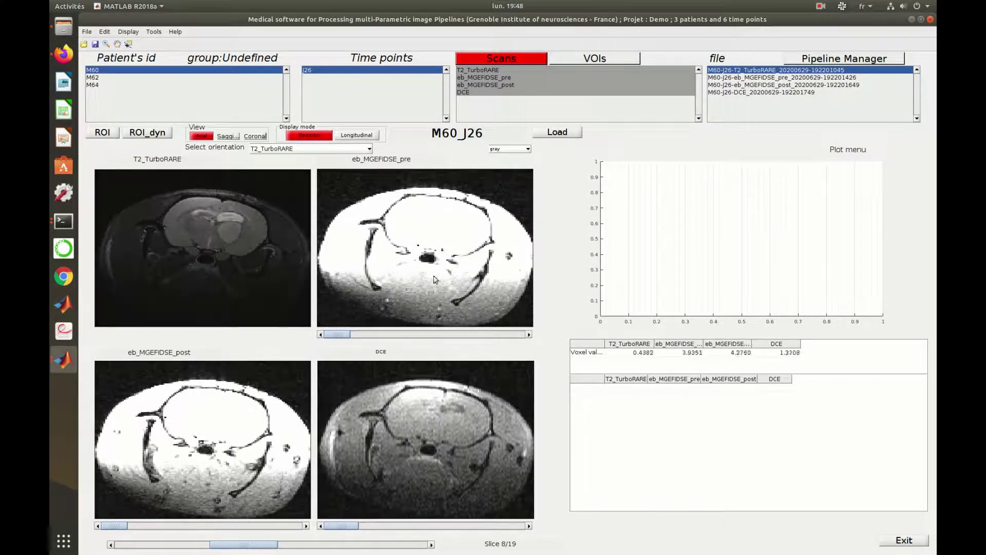
{"action": "left_click_drag", "start_coordinate": [440, 273], "coordinate": [429, 203]}
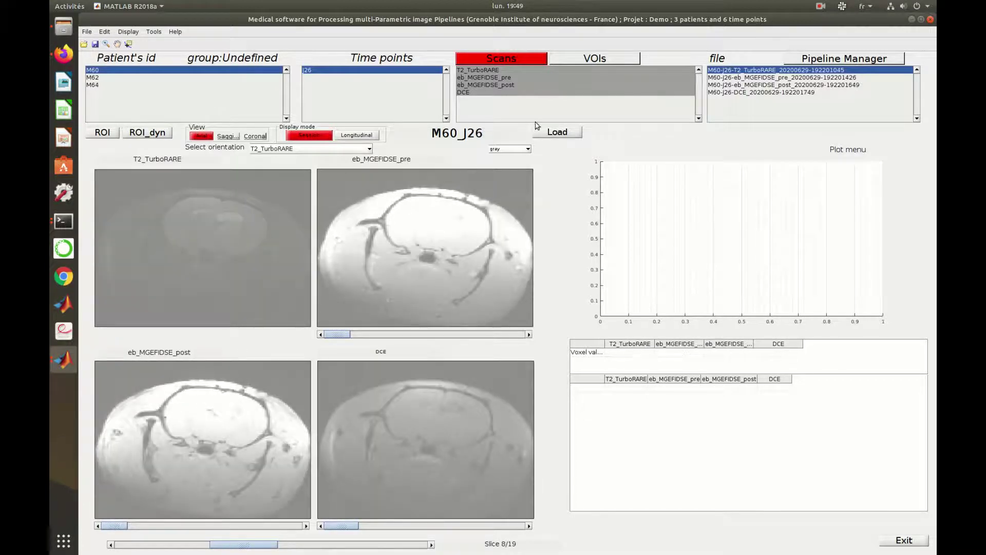
{"action": "left_click", "coordinate": [563, 132]}
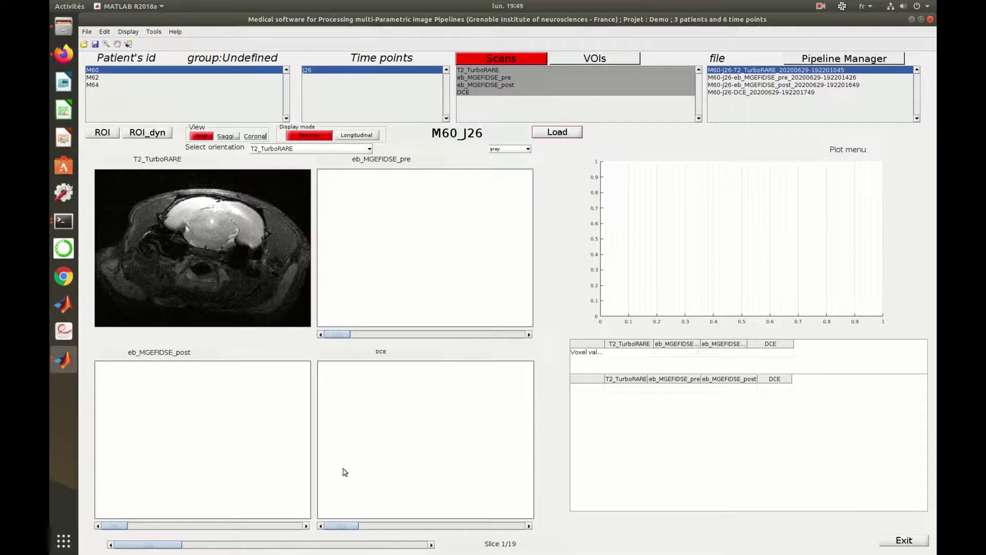
Step: Show slice 10 of the four scans and step forward through the fourth-dimension images of eb_MGEFIDSE_pre
{"action": "left_click", "coordinate": [283, 545]}
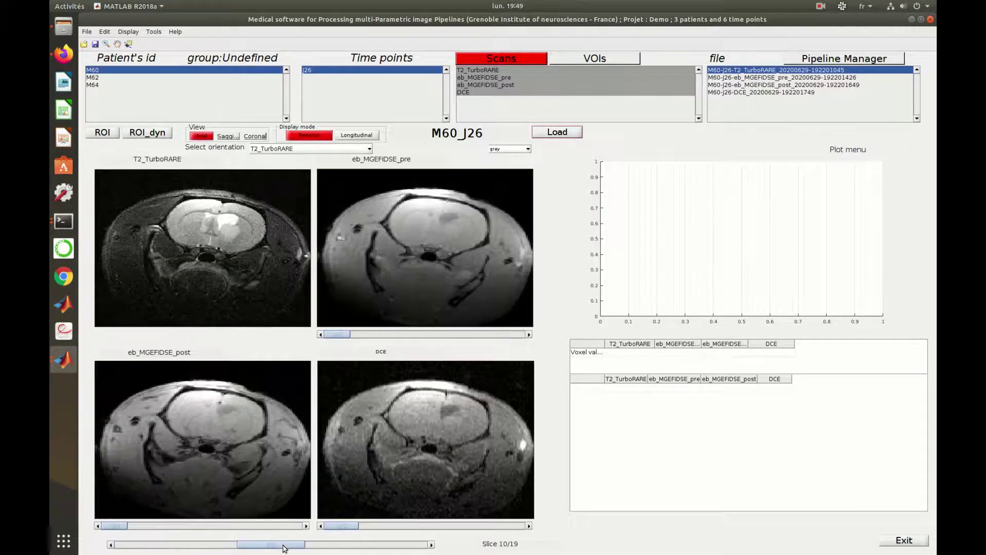
{"action": "left_click", "coordinate": [525, 72]}
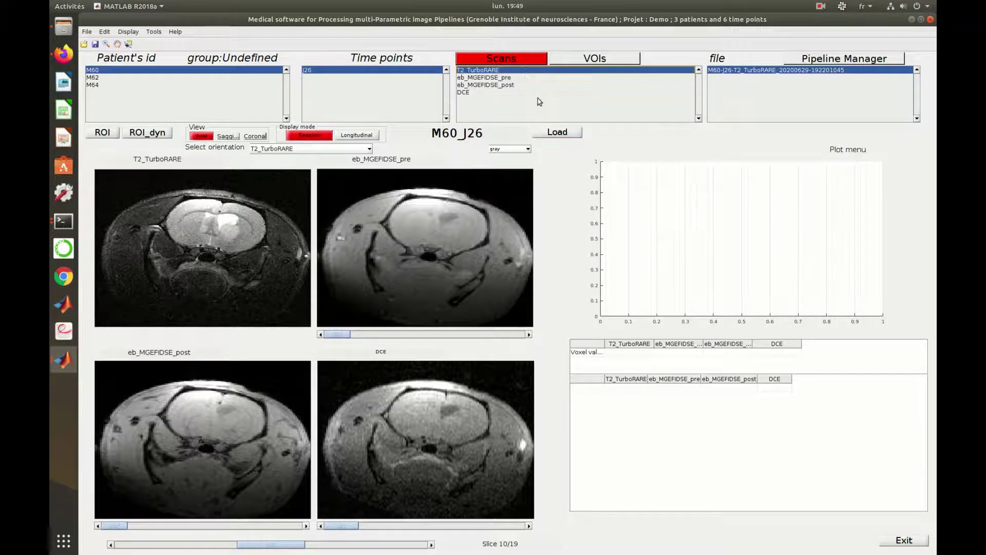
{"action": "left_click", "coordinate": [528, 335]}
{"action": "left_click", "coordinate": [529, 335]}
{"action": "left_click", "coordinate": [529, 334]}
{"action": "left_click", "coordinate": [529, 334]}
{"action": "left_click", "coordinate": [528, 334]}
{"action": "left_click", "coordinate": [529, 334]}
{"action": "left_click", "coordinate": [528, 335]}
{"action": "left_click", "coordinate": [529, 335]}
Step: Step forward through the successive time frames of the DCE scan on slice 10
{"action": "left_click", "coordinate": [529, 525]}
{"action": "left_click", "coordinate": [529, 526]}
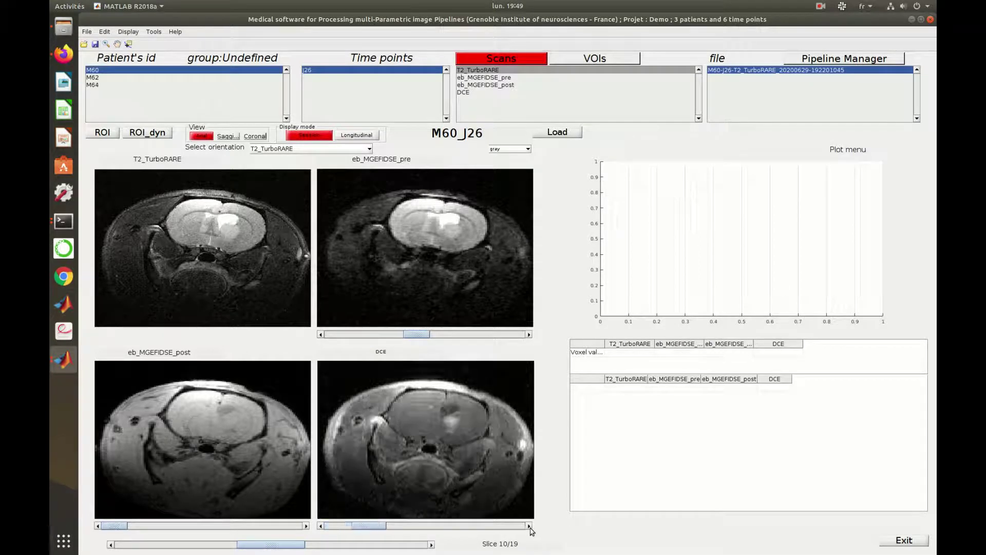
{"action": "left_click", "coordinate": [529, 526]}
{"action": "left_click", "coordinate": [529, 526]}
{"action": "left_click", "coordinate": [529, 525]}
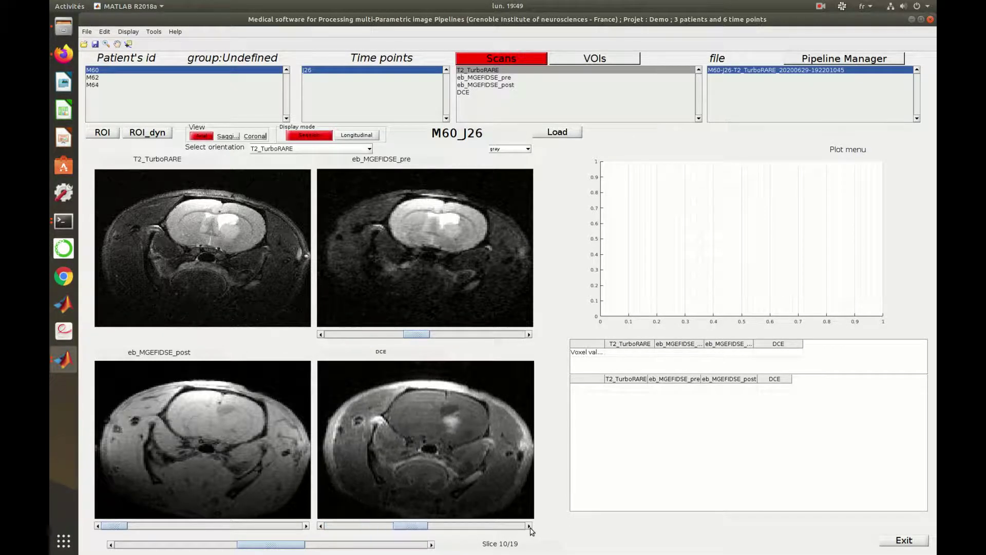
Step: Load only the T2_TurboRARE scan of M60 at J26 and advance to slice 8
{"action": "left_click", "coordinate": [546, 137]}
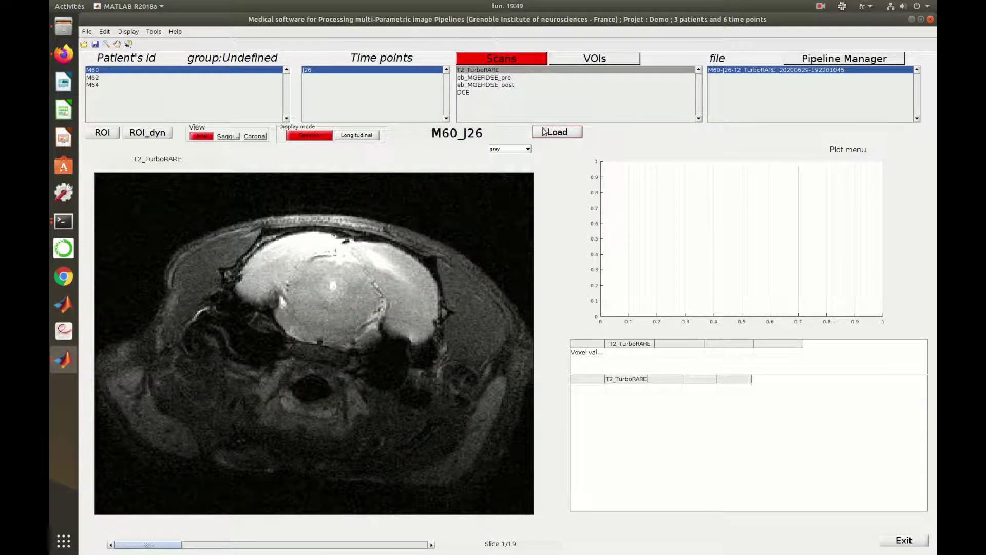
{"action": "left_click", "coordinate": [432, 545]}
{"action": "left_click", "coordinate": [433, 545]}
{"action": "left_click", "coordinate": [432, 545]}
{"action": "left_click", "coordinate": [432, 545]}
{"action": "left_click", "coordinate": [432, 545]}
{"action": "left_click", "coordinate": [432, 544]}
{"action": "left_click", "coordinate": [433, 545]}
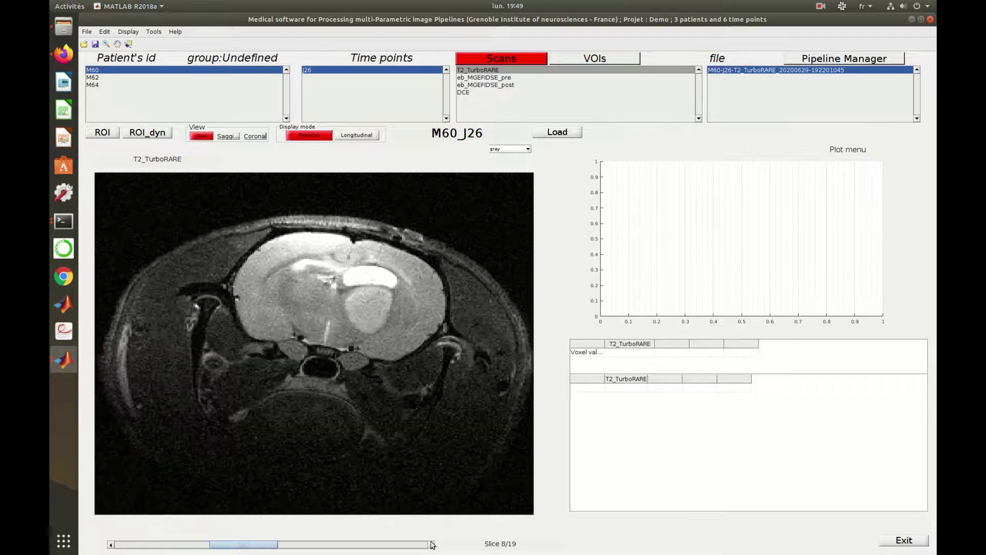
Step: Start a manual ROI as a new VOI named Tumor
{"action": "left_click", "coordinate": [98, 133]}
{"action": "double_click", "coordinate": [468, 205]}
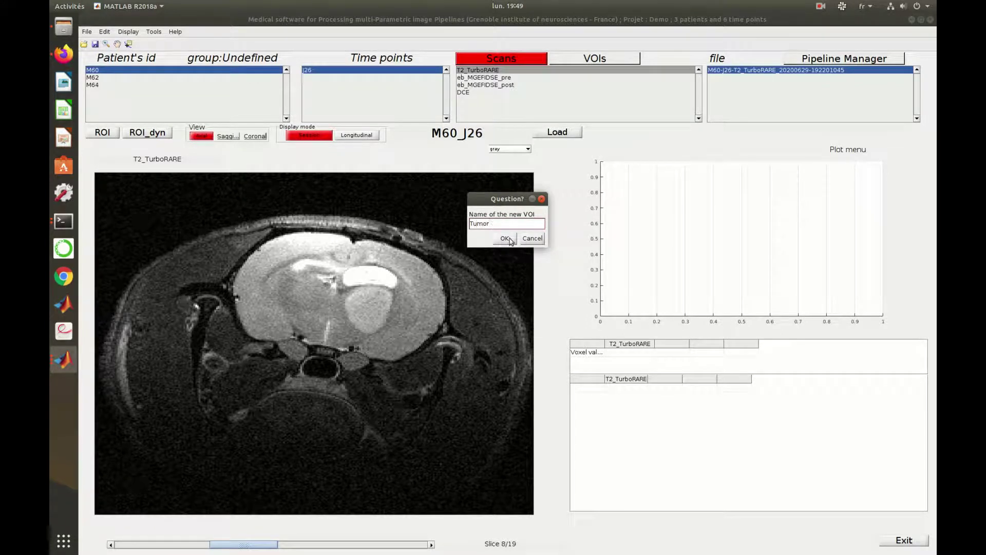
{"action": "left_click", "coordinate": [507, 239]}
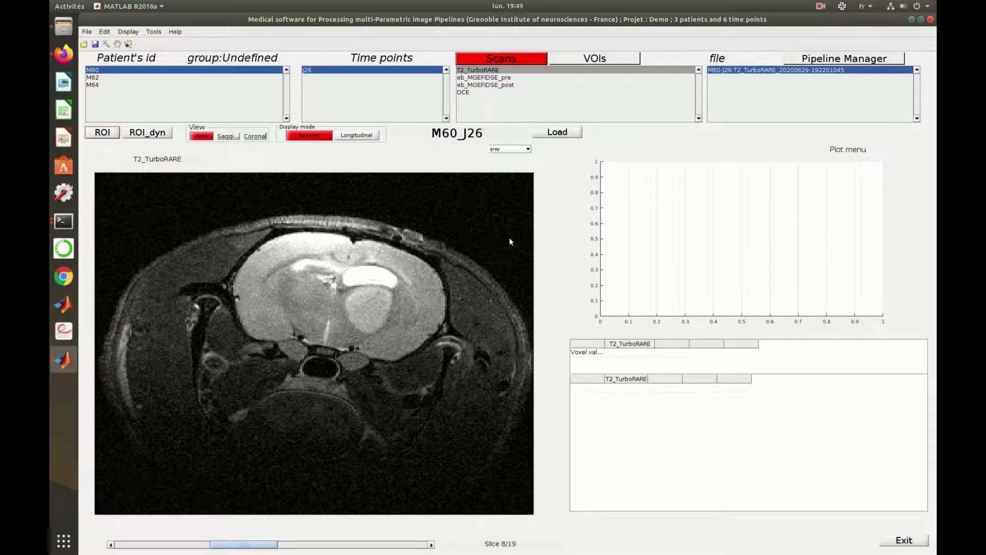
Step: Trace a closed polygon around the round tumor below the bright ventricle on slice 8
{"action": "left_click", "coordinate": [355, 288]}
{"action": "left_click", "coordinate": [346, 296]}
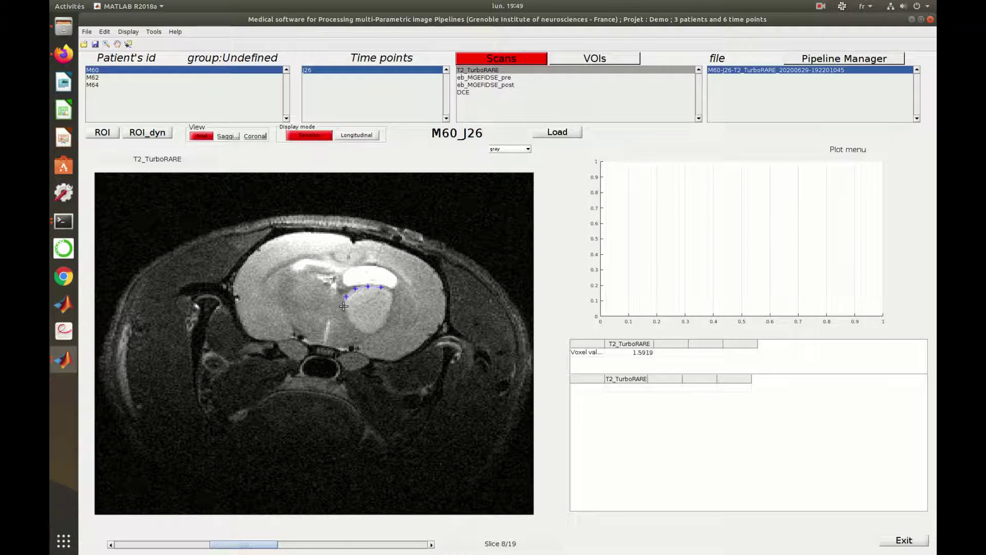
{"action": "left_click", "coordinate": [344, 308]}
{"action": "left_click", "coordinate": [348, 313]}
{"action": "left_click", "coordinate": [371, 335]}
{"action": "left_click", "coordinate": [381, 330]}
{"action": "left_click", "coordinate": [392, 307]}
{"action": "left_click", "coordinate": [381, 287]}
Step: Load the Tumor VOI to plot its histogram and statistics, and widen the statistics table columns to read the full labels
{"action": "left_click", "coordinate": [564, 61]}
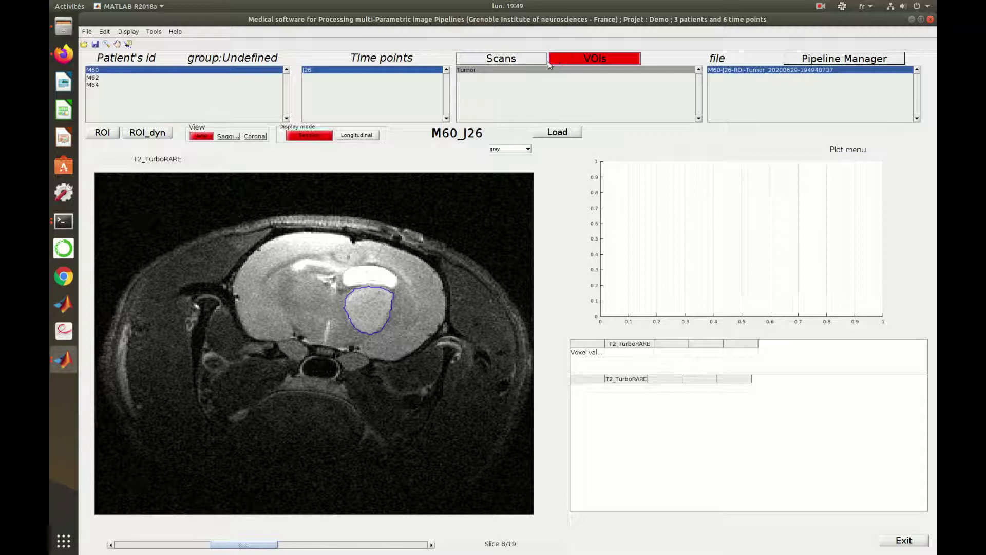
{"action": "left_click", "coordinate": [496, 74]}
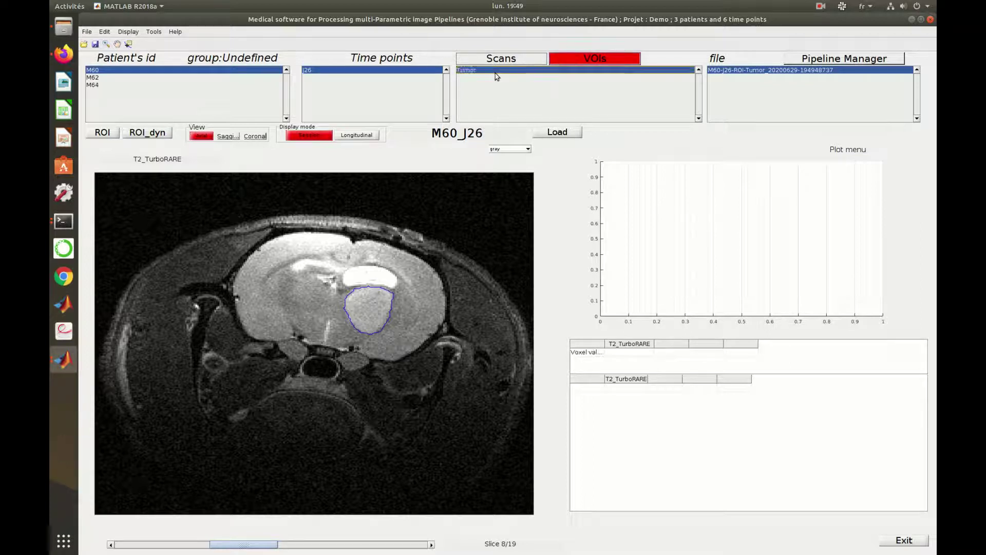
{"action": "left_click", "coordinate": [546, 135]}
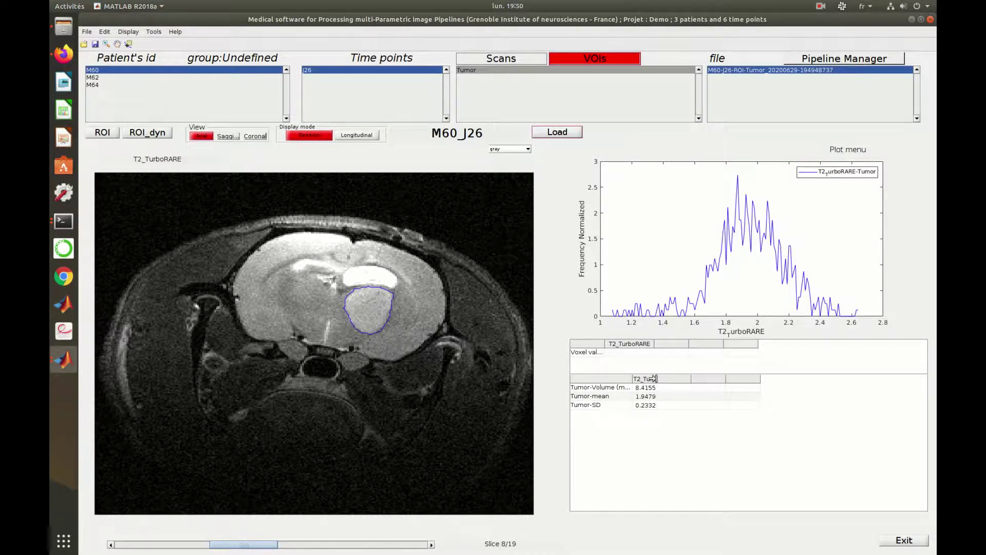
{"action": "left_click_drag", "start_coordinate": [654, 378], "coordinate": [687, 376]}
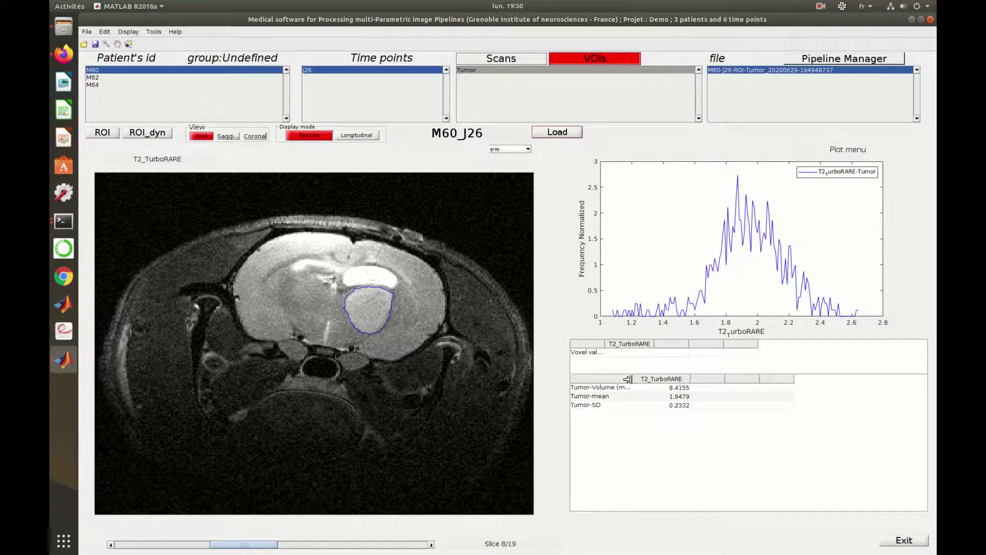
{"action": "left_click_drag", "start_coordinate": [628, 379], "coordinate": [641, 379]}
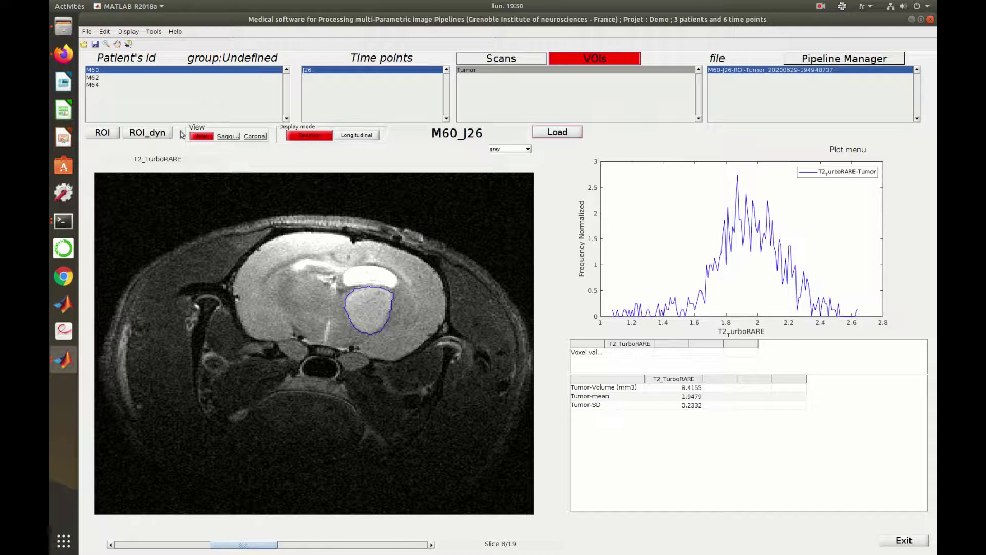
Step: Reload the T2_TurboRARE scan of M60 and display slice 9
{"action": "left_click", "coordinate": [488, 61]}
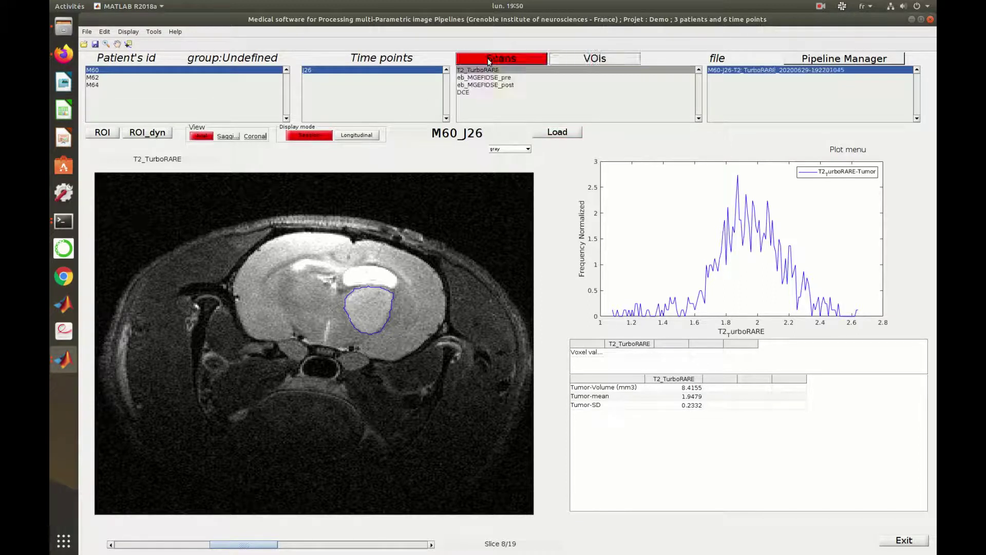
{"action": "left_click", "coordinate": [566, 136]}
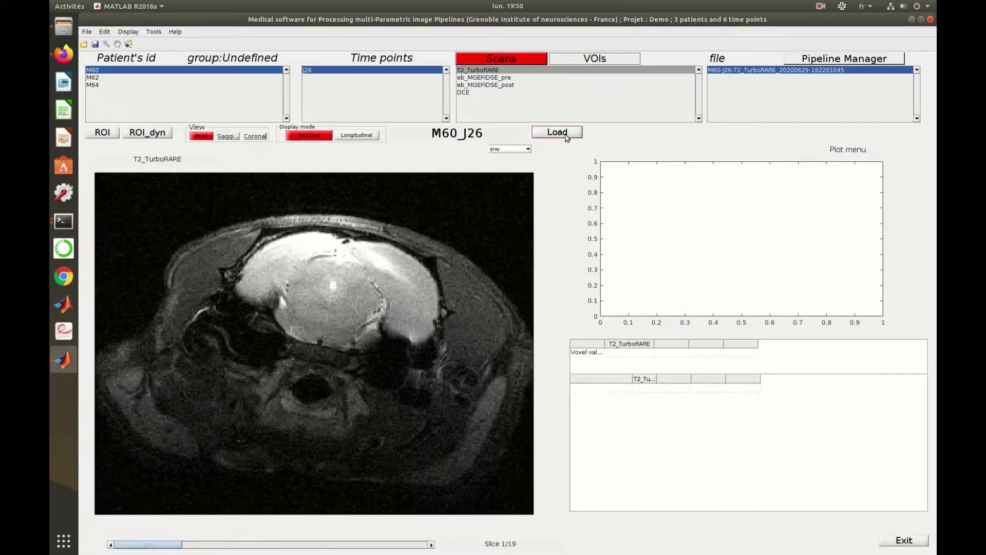
{"action": "left_click", "coordinate": [288, 545]}
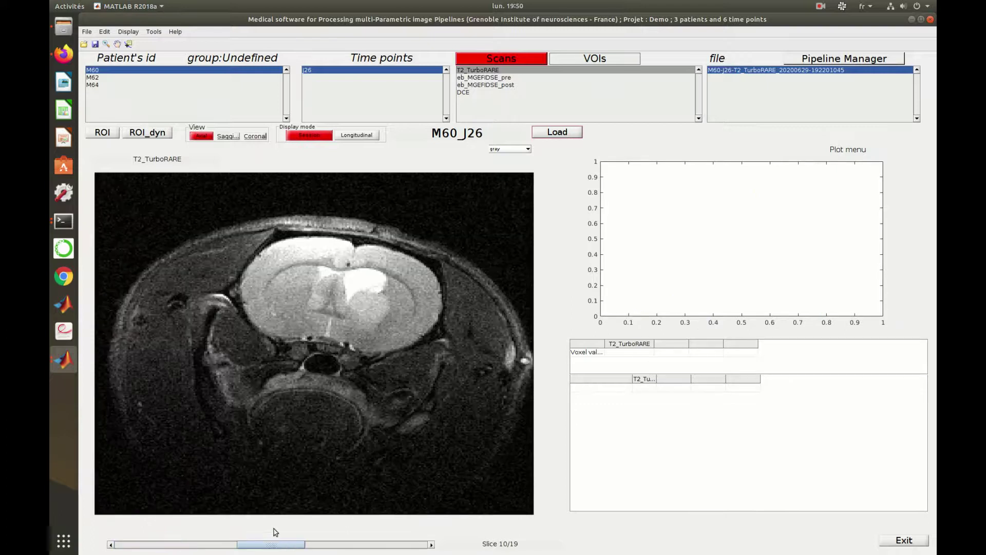
{"action": "left_click", "coordinate": [111, 545]}
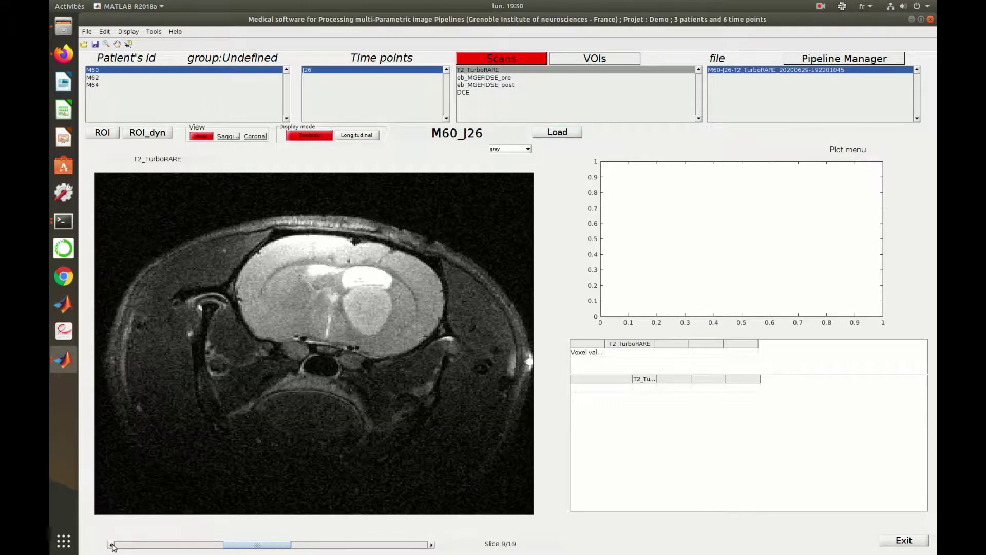
Step: Add a dynamic ROI around the tumor on slice 9 to the existing Tumor VOI
{"action": "left_click", "coordinate": [146, 134]}
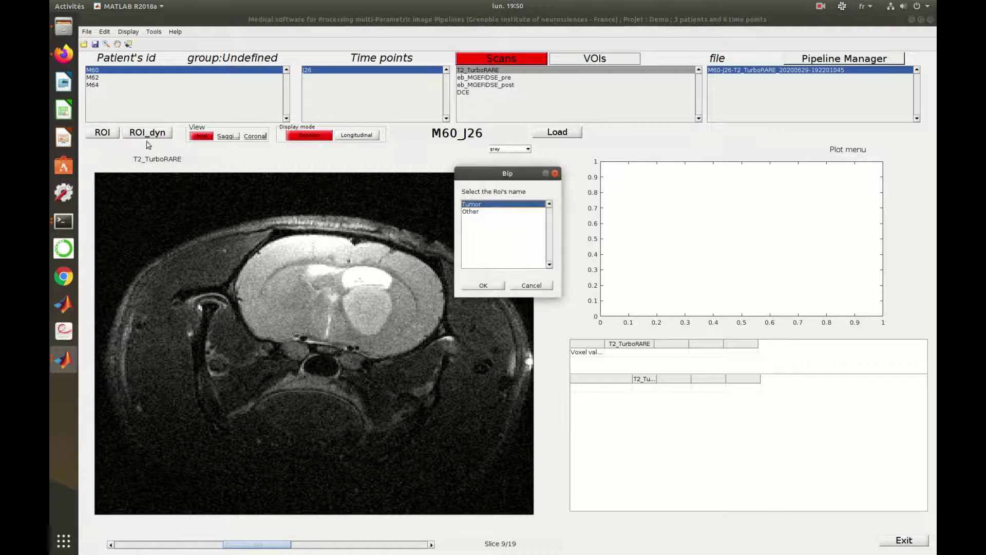
{"action": "double_click", "coordinate": [476, 206]}
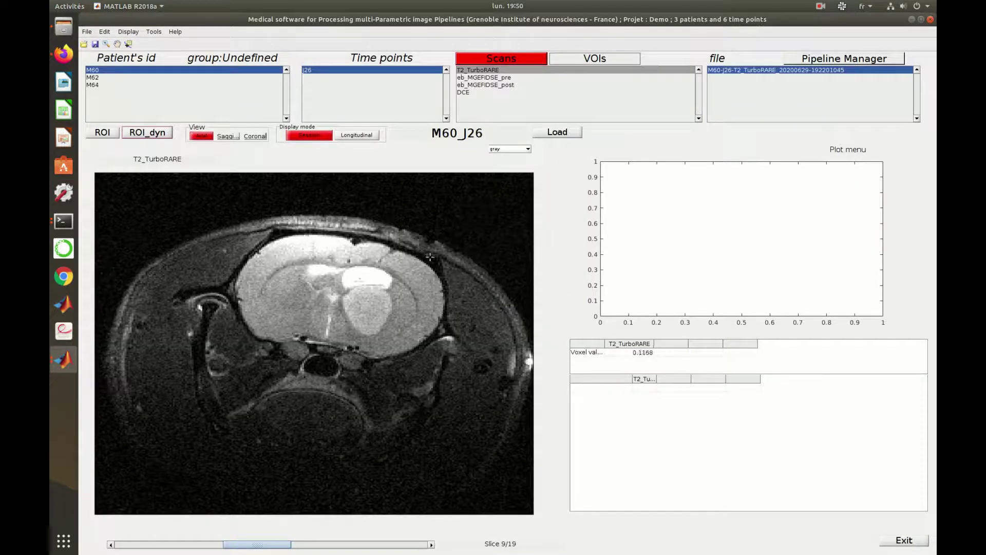
{"action": "left_click_drag", "start_coordinate": [350, 291], "coordinate": [394, 336]}
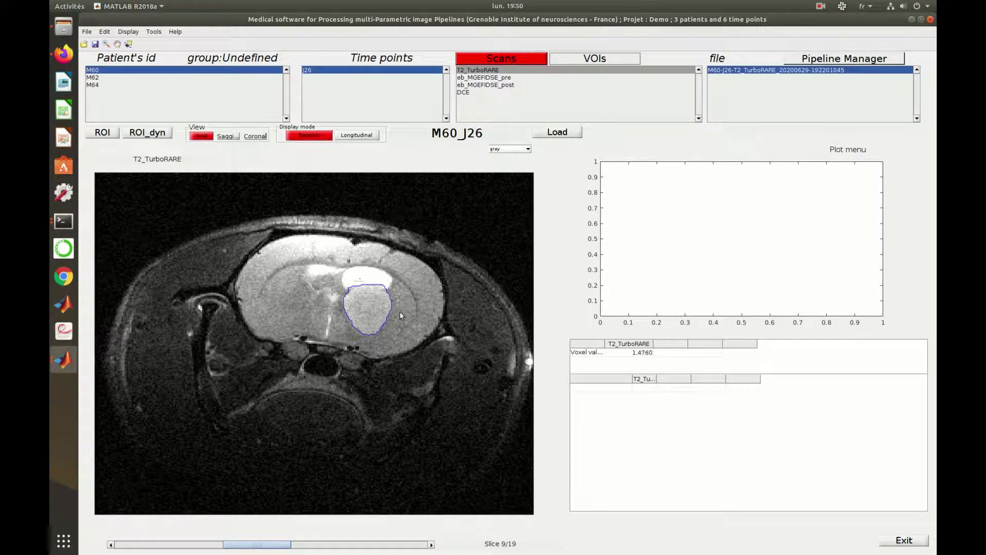
Step: Check the neighbouring slices down to 7 and outline the tumor on slice 10 in the Tumor VOI
{"action": "left_click", "coordinate": [111, 545]}
{"action": "left_click", "coordinate": [111, 545]}
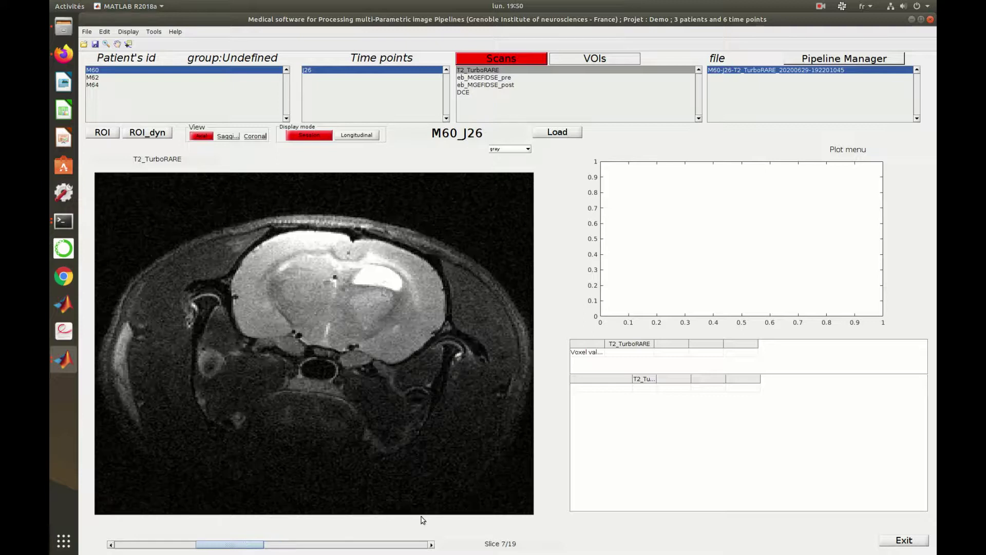
{"action": "left_click", "coordinate": [431, 544]}
{"action": "left_click", "coordinate": [431, 545]}
{"action": "left_click", "coordinate": [431, 544]}
{"action": "left_click", "coordinate": [104, 133]}
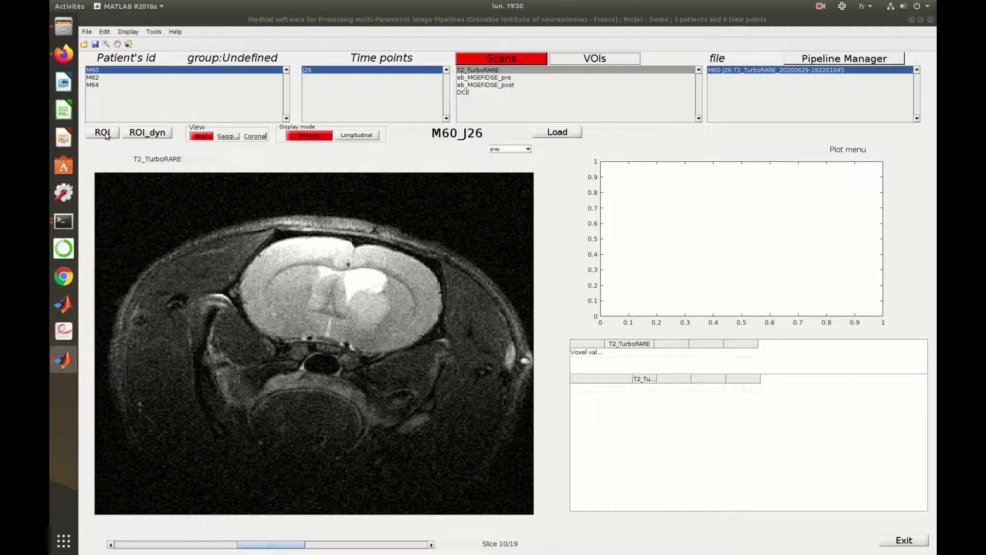
{"action": "double_click", "coordinate": [509, 207]}
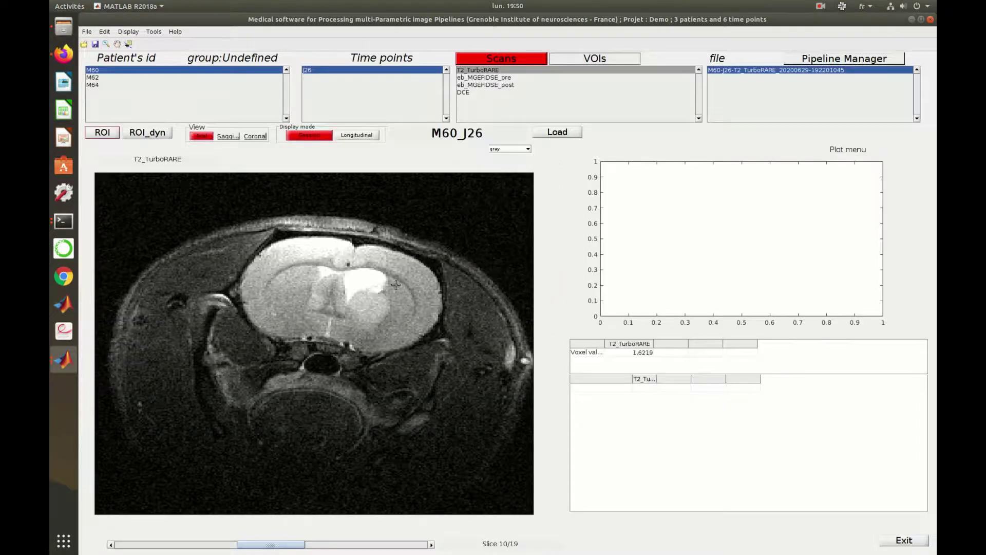
{"action": "left_click", "coordinate": [383, 292]}
{"action": "left_click", "coordinate": [389, 301]}
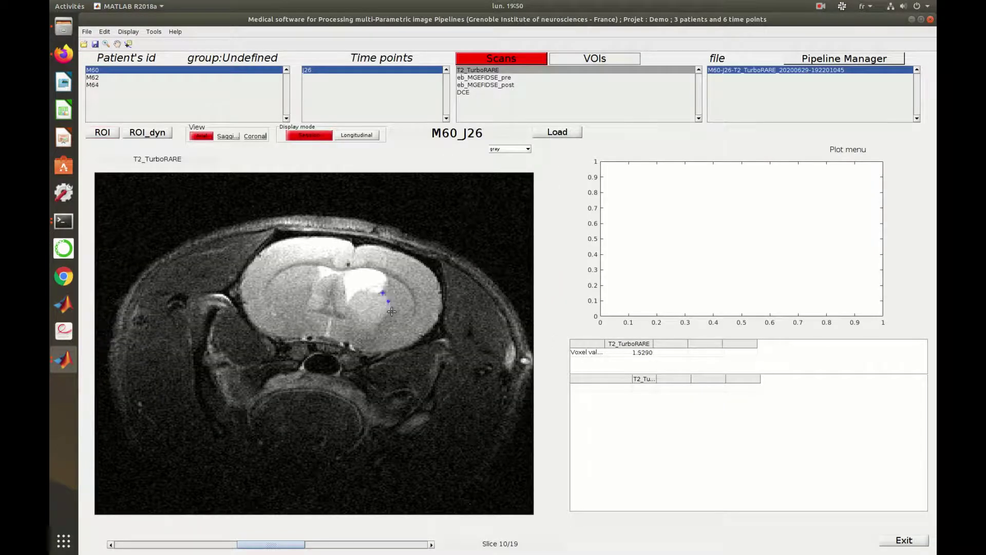
{"action": "left_click", "coordinate": [355, 316]}
{"action": "left_click", "coordinate": [352, 311]}
{"action": "left_click", "coordinate": [348, 306]}
{"action": "left_click", "coordinate": [385, 293]}
Step: Go back to slice 7 and start a manual ROI as a new VOI named Lateral
{"action": "left_click", "coordinate": [112, 545]}
{"action": "left_click", "coordinate": [112, 545]}
{"action": "left_click", "coordinate": [112, 544]}
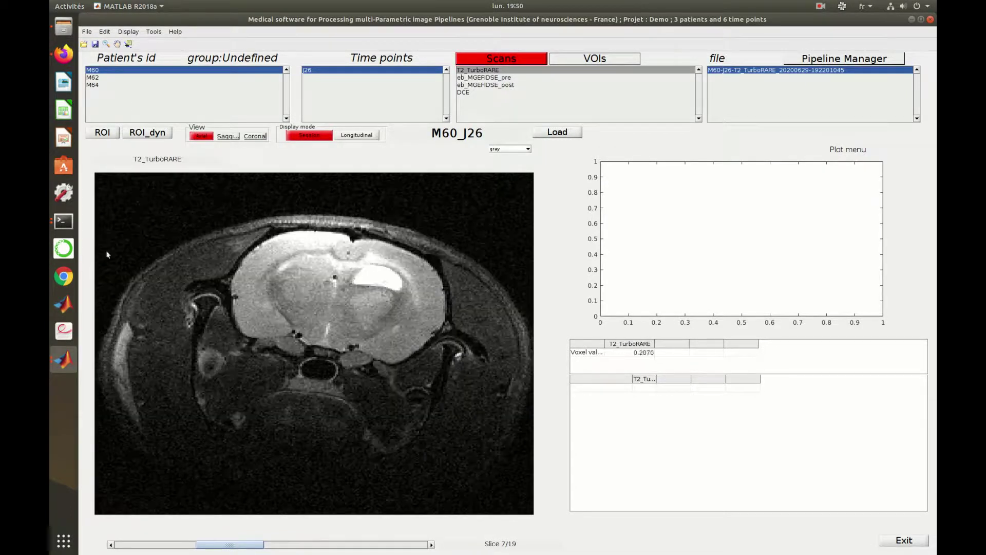
{"action": "left_click", "coordinate": [106, 133]}
{"action": "double_click", "coordinate": [483, 212]}
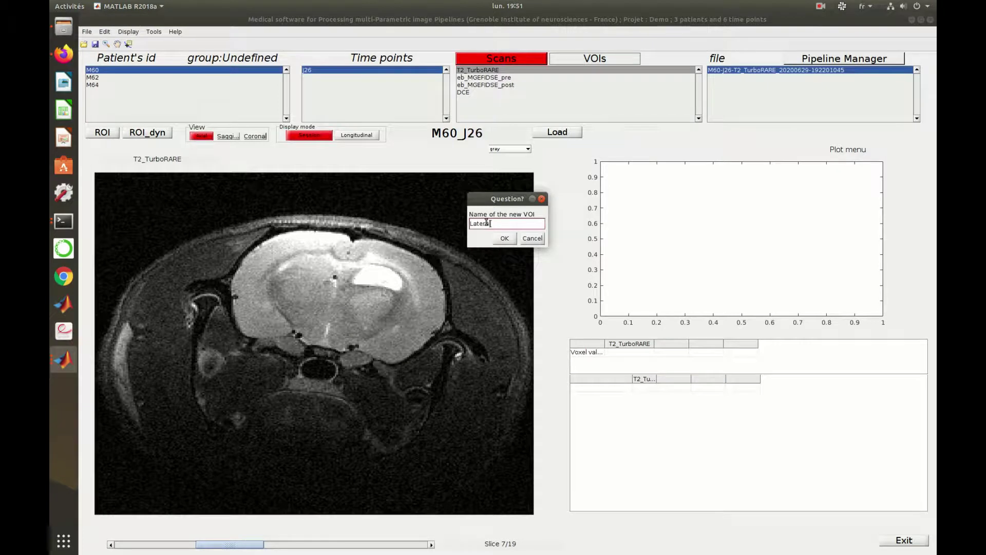
{"action": "type", "text": "Lateral"}
{"action": "left_click", "coordinate": [504, 238]}
Step: Trace a closed polygon in the hemisphere opposite the tumor on slice 7 for the Lateral VOI
{"action": "left_click", "coordinate": [310, 272]}
{"action": "left_click", "coordinate": [286, 275]}
{"action": "left_click", "coordinate": [286, 302]}
{"action": "left_click", "coordinate": [303, 314]}
{"action": "left_click", "coordinate": [320, 298]}
{"action": "left_click", "coordinate": [310, 271]}
Step: Extend the Lateral VOI to slice 8 by outlining the healthy region opposite the tumor
{"action": "left_click", "coordinate": [430, 544]}
{"action": "left_click", "coordinate": [104, 133]}
{"action": "double_click", "coordinate": [472, 212]}
{"action": "left_click", "coordinate": [312, 284]}
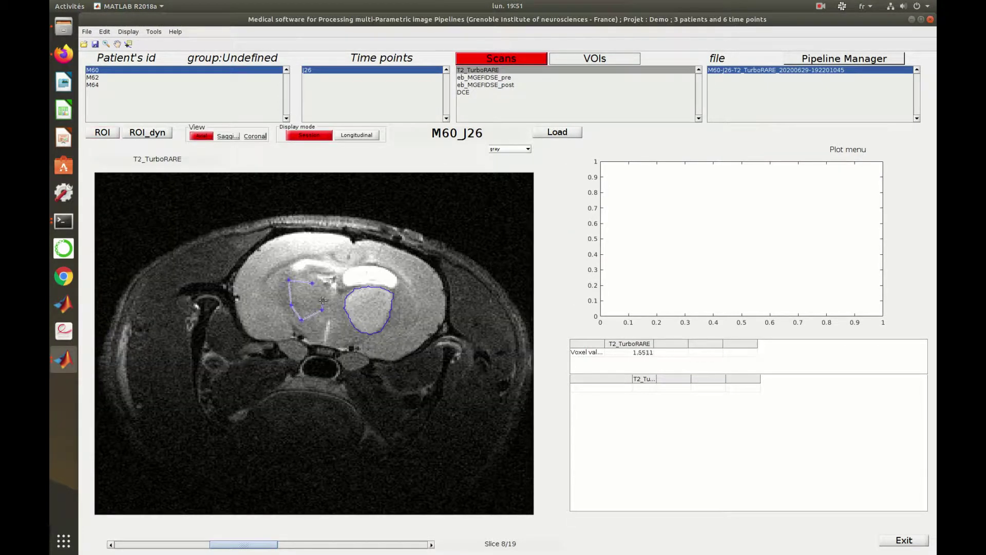
{"action": "left_click", "coordinate": [312, 283]}
Step: Extend the Lateral VOI to slice 9 with a closed outline in the healthy hemisphere
{"action": "left_click", "coordinate": [431, 545]}
{"action": "left_click", "coordinate": [105, 132]}
{"action": "double_click", "coordinate": [473, 212]}
{"action": "left_click", "coordinate": [296, 283]}
{"action": "left_click", "coordinate": [272, 287]}
{"action": "left_click", "coordinate": [283, 315]}
{"action": "left_click", "coordinate": [296, 283]}
Step: Load the Tumor and Lateral VOIs together to compare their T2_TurboRARE histograms and statistics, widening the scan column
{"action": "left_click", "coordinate": [558, 58]}
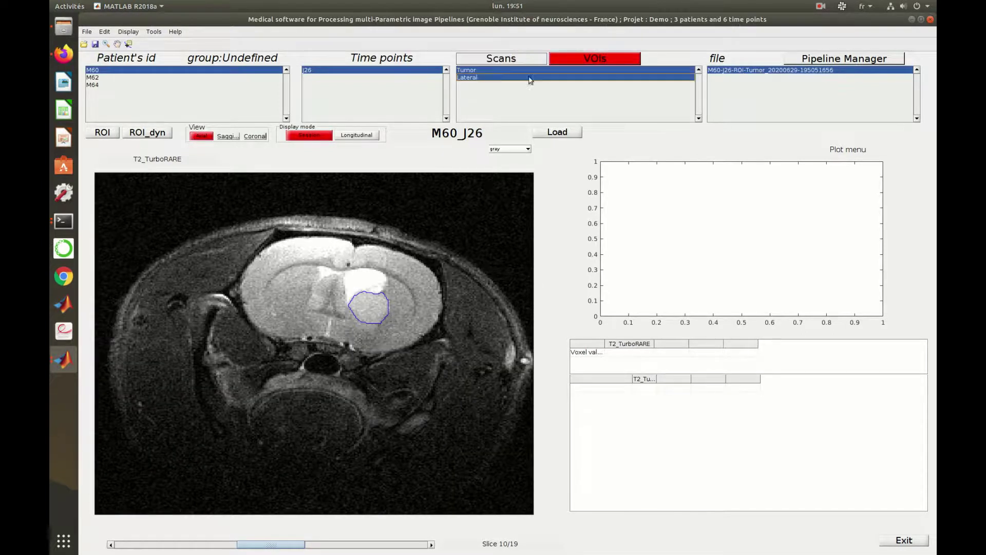
{"action": "left_click", "coordinate": [555, 132]}
{"action": "left_click_drag", "start_coordinate": [660, 379], "coordinate": [697, 379]}
{"action": "left_click", "coordinate": [684, 414]}
Step: Load the T2_TurboRARE scan of patient M62 at J12 and display slice 11
{"action": "left_click", "coordinate": [150, 77]}
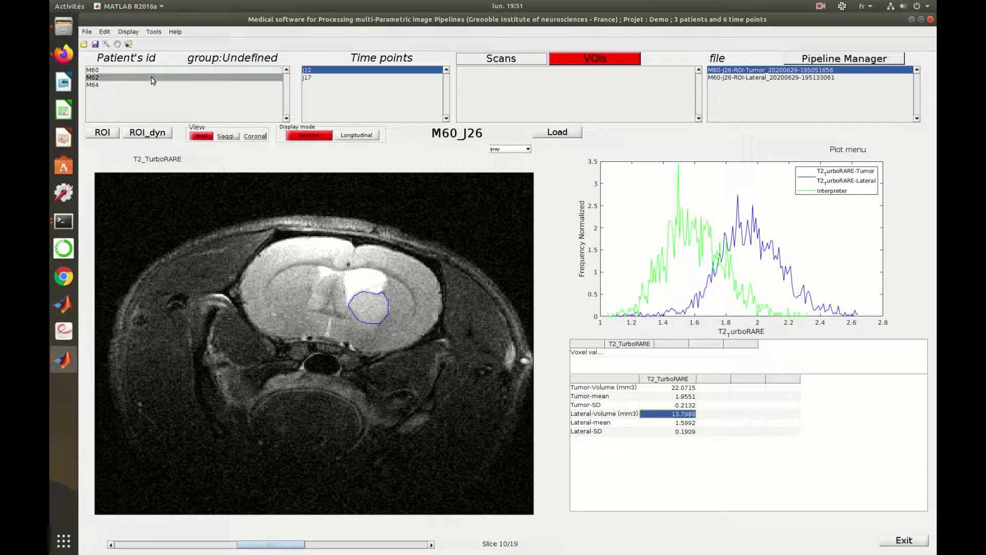
{"action": "left_click", "coordinate": [501, 59]}
{"action": "left_click", "coordinate": [497, 69]}
{"action": "left_click", "coordinate": [558, 132]}
{"action": "left_click", "coordinate": [431, 544]}
{"action": "left_click", "coordinate": [431, 544]}
{"action": "left_click", "coordinate": [431, 544]}
{"action": "left_click", "coordinate": [431, 544]}
{"action": "left_click", "coordinate": [431, 545]}
{"action": "left_click", "coordinate": [431, 545]}
{"action": "left_click", "coordinate": [431, 545]}
{"action": "left_click", "coordinate": [431, 545]}
{"action": "left_click", "coordinate": [431, 545]}
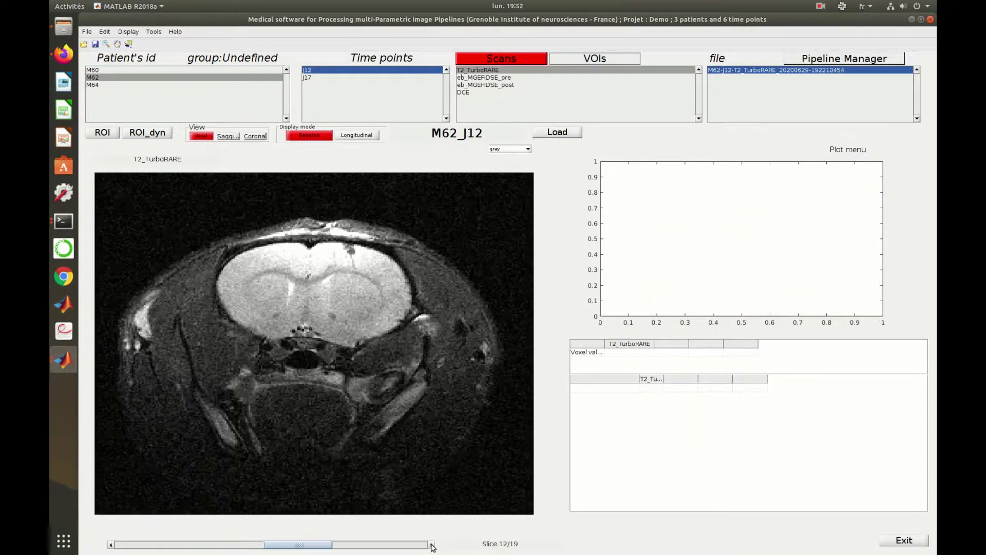
{"action": "left_click", "coordinate": [110, 545]}
Step: Outline the small bright lesion on slice 11 of M62 at J12 as the Tumor VOI
{"action": "left_click", "coordinate": [107, 134]}
{"action": "double_click", "coordinate": [486, 208]}
{"action": "left_click", "coordinate": [352, 279]}
{"action": "left_click", "coordinate": [353, 291]}
{"action": "left_click", "coordinate": [355, 303]}
{"action": "left_click", "coordinate": [358, 275]}
{"action": "left_click", "coordinate": [351, 280]}
Step: Check slice 12 and outline the opposite healthy region on slice 11 as the Lateral VOI for M62 at J12
{"action": "left_click", "coordinate": [431, 544]}
{"action": "left_click", "coordinate": [111, 544]}
{"action": "left_click", "coordinate": [102, 132]}
{"action": "double_click", "coordinate": [482, 213]}
{"action": "left_click", "coordinate": [269, 282]}
{"action": "left_click", "coordinate": [264, 300]}
{"action": "left_click", "coordinate": [268, 309]}
Step: Load the T2_TurboRARE scan of patient M62 at J17 and display slice 12
{"action": "left_click", "coordinate": [327, 78]}
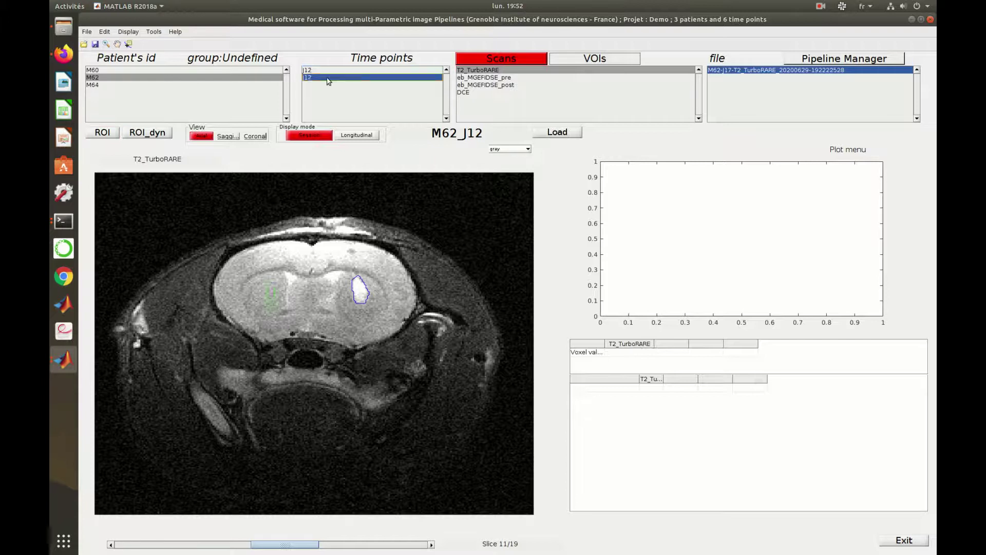
{"action": "left_click", "coordinate": [557, 132]}
{"action": "left_click", "coordinate": [431, 544]}
{"action": "left_click", "coordinate": [431, 545]}
{"action": "left_click", "coordinate": [431, 544]}
{"action": "left_click", "coordinate": [110, 544]}
Step: Outline the bright lesion on slice 12 of M62 at J17 as the Tumor VOI
{"action": "left_click", "coordinate": [102, 133]}
{"action": "double_click", "coordinate": [483, 212]}
{"action": "left_click", "coordinate": [368, 273]}
{"action": "left_click", "coordinate": [364, 278]}
{"action": "left_click", "coordinate": [365, 289]}
{"action": "left_click", "coordinate": [367, 298]}
{"action": "left_click", "coordinate": [373, 308]}
{"action": "left_click", "coordinate": [380, 301]}
{"action": "left_click", "coordinate": [369, 273]}
Step: Add the lesion's outline on slice 11 to the Tumor VOI of M62 at J17
{"action": "left_click", "coordinate": [110, 544]}
{"action": "left_click", "coordinate": [102, 132]}
{"action": "double_click", "coordinate": [482, 213]}
{"action": "left_click", "coordinate": [370, 286]}
{"action": "left_click", "coordinate": [368, 296]}
Step: Outline a narrow healthy region opposite the lesion on slice 11 as the Lateral VOI for M62 at J17
{"action": "left_click", "coordinate": [102, 132]}
{"action": "double_click", "coordinate": [475, 219]}
{"action": "left_click", "coordinate": [287, 283]}
{"action": "left_click", "coordinate": [281, 294]}
{"action": "left_click", "coordinate": [287, 311]}
{"action": "left_click", "coordinate": [292, 297]}
{"action": "left_click", "coordinate": [287, 283]}
Step: Extend the Lateral VOI of M62 at J17 by outlining the opposite healthy region on slice 12
{"action": "left_click", "coordinate": [431, 544]}
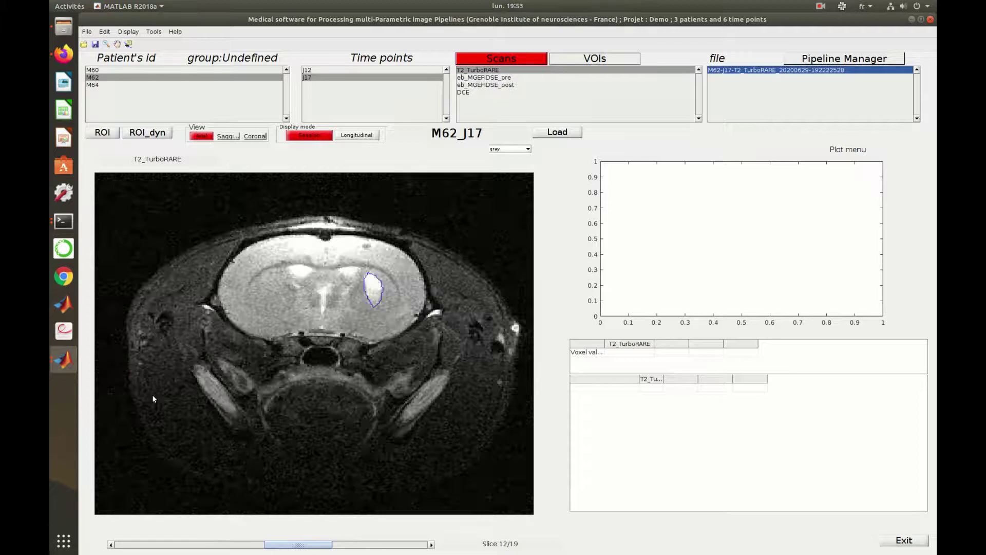
{"action": "left_click", "coordinate": [102, 133]}
{"action": "double_click", "coordinate": [477, 218]}
{"action": "left_click", "coordinate": [272, 279]}
{"action": "left_click", "coordinate": [263, 282]}
{"action": "left_click", "coordinate": [262, 300]}
{"action": "left_click", "coordinate": [267, 311]}
{"action": "left_click", "coordinate": [280, 304]}
{"action": "left_click", "coordinate": [272, 279]}
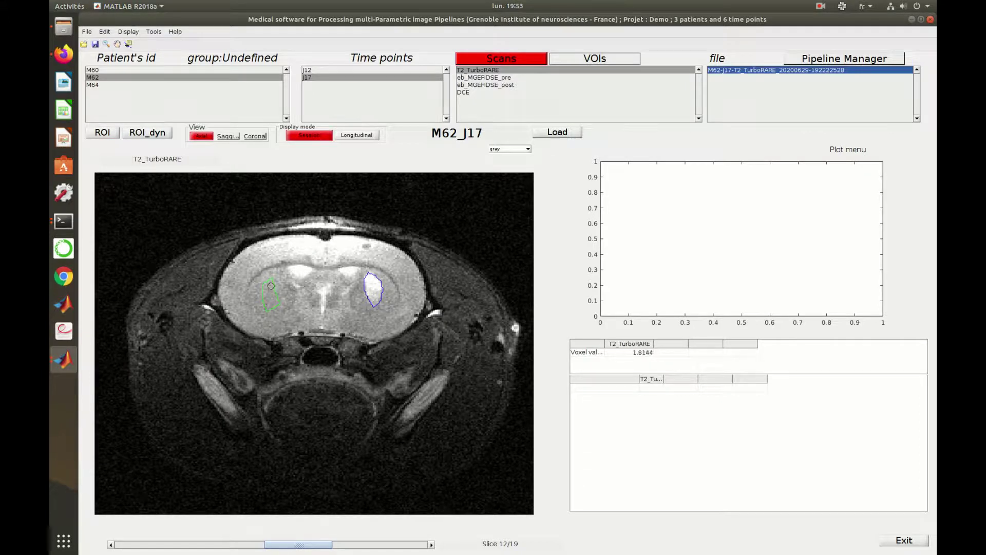
Step: Load the T2_TurboRARE scan of patient M64 at J12 and display slice 6
{"action": "left_click", "coordinate": [189, 85]}
{"action": "left_click", "coordinate": [557, 132]}
{"action": "scroll", "coordinate": [353, 332], "scroll_direction": "down", "scroll_amount": 12}
{"action": "left_click", "coordinate": [112, 546]}
{"action": "left_click", "coordinate": [432, 545]}
{"action": "left_click", "coordinate": [111, 545]}
{"action": "left_click", "coordinate": [431, 544]}
{"action": "left_click", "coordinate": [111, 544]}
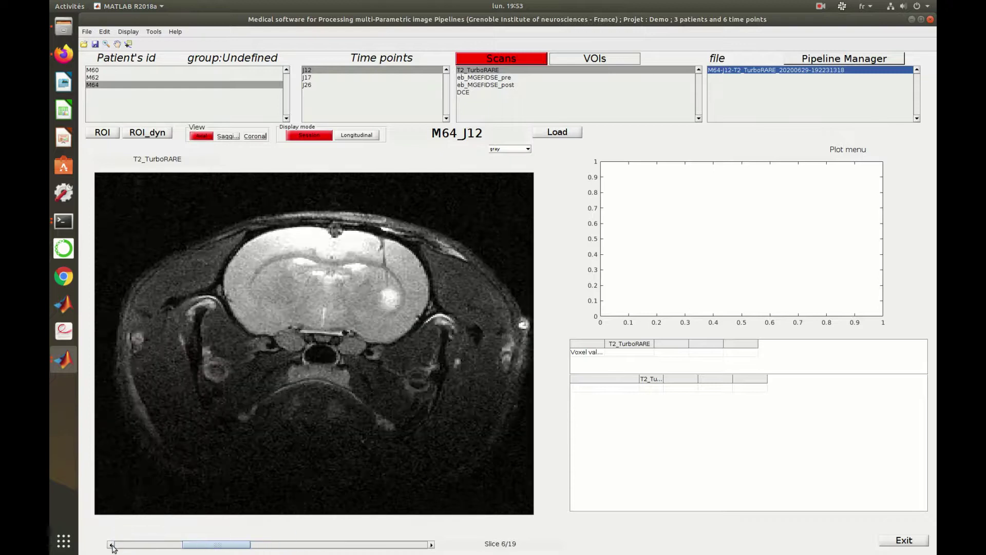
Step: Outline the bright lesion on slice 6 of M64 at J12 as the Tumor VOI
{"action": "left_click", "coordinate": [103, 133]}
{"action": "double_click", "coordinate": [477, 205]}
{"action": "left_click", "coordinate": [388, 288]}
{"action": "left_click", "coordinate": [382, 292]}
{"action": "left_click", "coordinate": [380, 301]}
{"action": "left_click", "coordinate": [381, 310]}
{"action": "left_click", "coordinate": [391, 311]}
{"action": "left_click", "coordinate": [401, 307]}
{"action": "left_click", "coordinate": [390, 288]}
Step: Add the lesion's outline on slice 5 to the Tumor VOI of M64 at J12
{"action": "left_click", "coordinate": [112, 545]}
{"action": "left_click", "coordinate": [102, 132]}
{"action": "double_click", "coordinate": [471, 205]}
{"action": "left_click", "coordinate": [384, 286]}
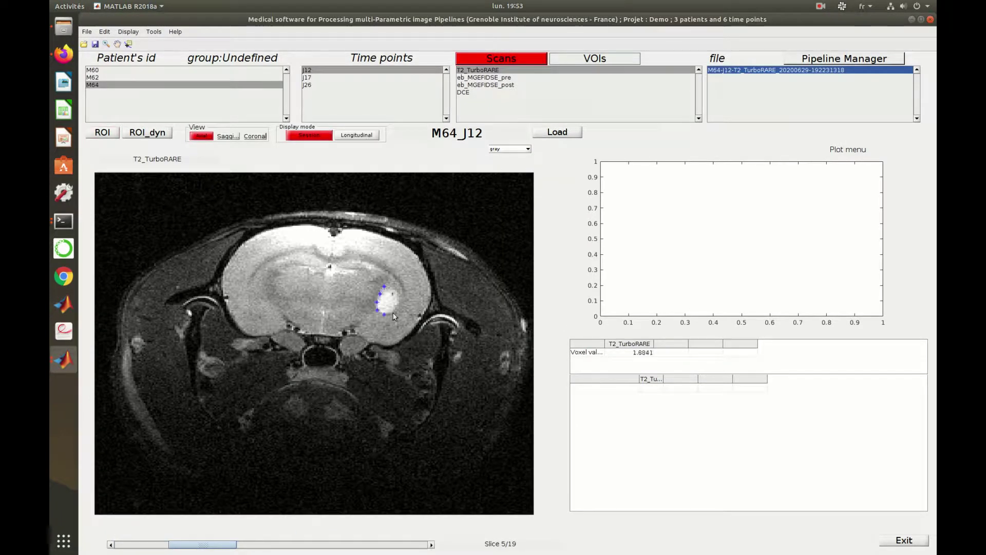
{"action": "mouse_move", "coordinate": [395, 311]}
{"action": "left_mouse_down"}
{"action": "mouse_move", "coordinate": [399, 289]}
{"action": "mouse_move", "coordinate": [384, 286]}
{"action": "left_mouse_up"}
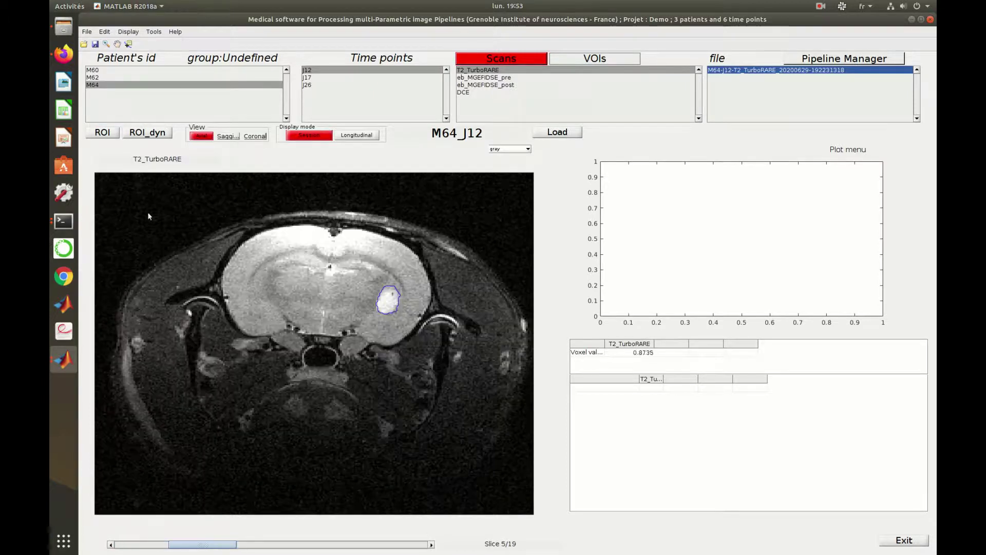
Step: Outline the healthy region opposite the lesion on slices 5 and 6 as the Lateral VOI for M64 at J12
{"action": "left_click", "coordinate": [103, 133]}
{"action": "double_click", "coordinate": [473, 211]}
{"action": "mouse_move", "coordinate": [280, 286]}
{"action": "left_mouse_down"}
{"action": "mouse_move", "coordinate": [289, 290]}
{"action": "mouse_move", "coordinate": [279, 286]}
{"action": "mouse_move", "coordinate": [273, 311]}
{"action": "mouse_move", "coordinate": [275, 287]}
{"action": "left_mouse_up"}
{"action": "left_click", "coordinate": [432, 544]}
{"action": "left_click", "coordinate": [110, 135]}
{"action": "double_click", "coordinate": [473, 211]}
Step: Load the T2_TurboRARE scan of patient M64 at J17 and display slice 12
{"action": "left_click", "coordinate": [332, 77]}
{"action": "left_click", "coordinate": [557, 132]}
{"action": "left_click", "coordinate": [432, 545]}
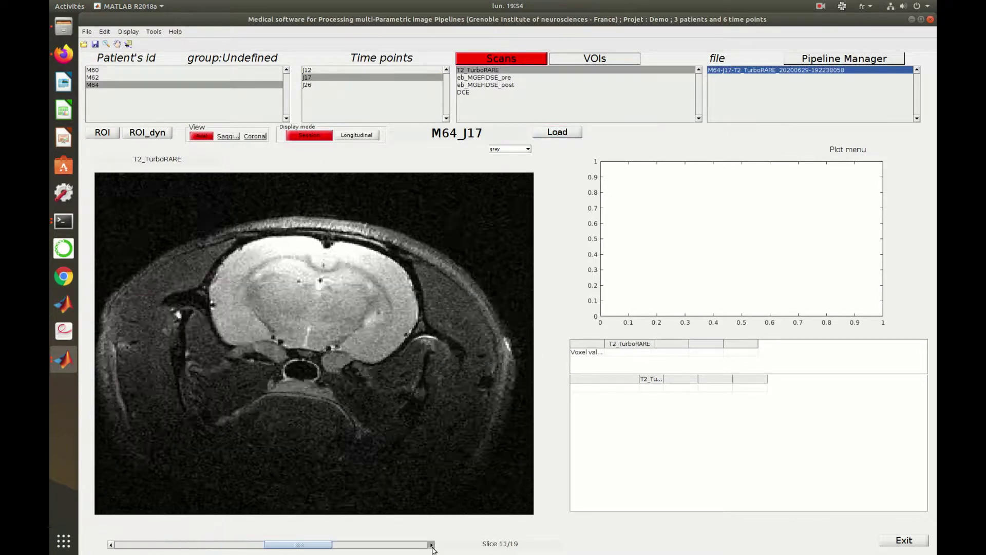
{"action": "left_click", "coordinate": [432, 546]}
{"action": "left_click", "coordinate": [112, 545]}
Step: Outline the bright lesion on slices 12 and 11 of M64 at J17 as the Tumor VOI
{"action": "left_click", "coordinate": [102, 132]}
{"action": "double_click", "coordinate": [481, 207]}
{"action": "left_click", "coordinate": [375, 306]}
{"action": "mouse_move", "coordinate": [368, 309]}
{"action": "left_mouse_down"}
{"action": "mouse_move", "coordinate": [369, 327]}
{"action": "mouse_move", "coordinate": [385, 317]}
{"action": "left_mouse_up"}
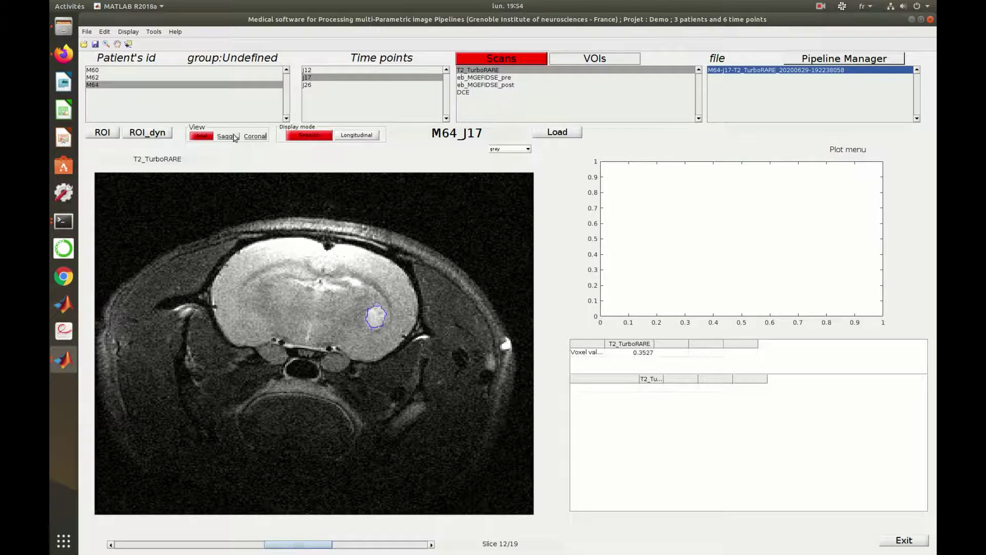
{"action": "left_click", "coordinate": [111, 545]}
{"action": "left_click", "coordinate": [102, 133]}
{"action": "double_click", "coordinate": [480, 207]}
{"action": "left_click", "coordinate": [375, 310]}
{"action": "left_click_drag", "start_coordinate": [382, 319], "coordinate": [377, 309]}
Step: Outline the healthy region opposite the lesion on slices 11 and 12 as the Lateral VOI for M64 at J17
{"action": "left_click", "coordinate": [111, 135]}
{"action": "double_click", "coordinate": [481, 199]}
{"action": "mouse_move", "coordinate": [277, 305]}
{"action": "left_mouse_down"}
{"action": "mouse_move", "coordinate": [253, 310]}
{"action": "mouse_move", "coordinate": [274, 306]}
{"action": "left_mouse_up"}
{"action": "left_click", "coordinate": [431, 544]}
{"action": "left_click", "coordinate": [110, 135]}
{"action": "double_click", "coordinate": [480, 200]}
Step: Load the T2_TurboRARE scan of patient M64 at J26 and display a slice that shows the lesion
{"action": "left_click", "coordinate": [331, 88]}
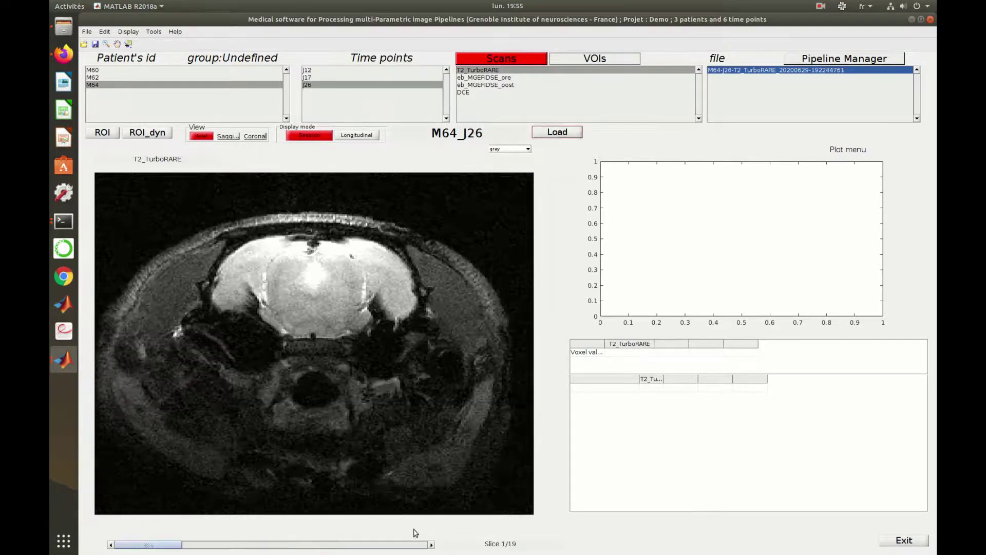
{"action": "left_click", "coordinate": [431, 544]}
{"action": "left_click", "coordinate": [111, 545]}
Step: Outline the large bright lesion on the displayed slice of M64 at J26 as the Tumor VOI
{"action": "left_click", "coordinate": [110, 131]}
{"action": "double_click", "coordinate": [484, 205]}
{"action": "left_click_drag", "start_coordinate": [370, 285], "coordinate": [363, 294]}
{"action": "left_click", "coordinate": [386, 319]}
{"action": "left_click", "coordinate": [392, 309]}
{"action": "left_click", "coordinate": [392, 295]}
{"action": "left_click", "coordinate": [383, 285]}
{"action": "right_click", "coordinate": [382, 285]}
Step: Add the lesion's outline on the preceding slice to the Tumor VOI of M64 at J26, and display slice 8
{"action": "left_click", "coordinate": [114, 544]}
{"action": "left_click", "coordinate": [112, 137]}
{"action": "double_click", "coordinate": [484, 205]}
{"action": "left_click", "coordinate": [374, 286]}
{"action": "left_click", "coordinate": [363, 289]}
{"action": "left_click", "coordinate": [370, 324]}
{"action": "left_click", "coordinate": [382, 323]}
{"action": "left_click", "coordinate": [391, 315]}
{"action": "left_click", "coordinate": [394, 299]}
{"action": "left_click", "coordinate": [385, 289]}
{"action": "left_click", "coordinate": [374, 286]}
{"action": "scroll", "coordinate": [374, 286], "scroll_direction": "up", "scroll_amount": 1}
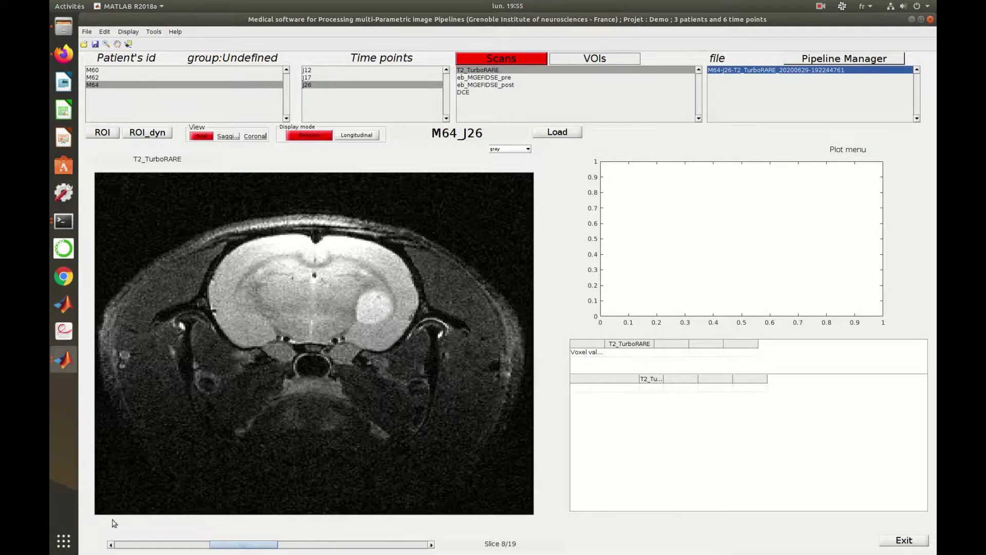
Step: Outline the bright lesion on slice 8 of M64 at J26 and add it to the Tumor VOI
{"action": "left_click", "coordinate": [110, 134]}
{"action": "double_click", "coordinate": [473, 205]}
{"action": "left_click", "coordinate": [374, 287]}
{"action": "left_click", "coordinate": [360, 294]}
{"action": "left_click", "coordinate": [358, 320]}
{"action": "left_click", "coordinate": [381, 322]}
{"action": "left_click", "coordinate": [393, 303]}
{"action": "left_click", "coordinate": [375, 287]}
Step: Add the lesion's smaller outline on slice 7 to the Tumor VOI of M64 at J26
{"action": "left_click", "coordinate": [111, 545]}
{"action": "left_click", "coordinate": [110, 134]}
{"action": "double_click", "coordinate": [478, 204]}
{"action": "left_click", "coordinate": [375, 300]}
{"action": "left_click", "coordinate": [359, 304]}
{"action": "left_click", "coordinate": [358, 313]}
{"action": "left_click", "coordinate": [363, 322]}
{"action": "left_click", "coordinate": [379, 321]}
{"action": "left_click", "coordinate": [387, 304]}
Step: Outline the healthy tissue opposite the lesion on slice 7 as the Lateral VOI of M64 at J26
{"action": "left_click", "coordinate": [102, 132]}
{"action": "double_click", "coordinate": [473, 205]}
{"action": "left_click", "coordinate": [273, 301]}
{"action": "left_click", "coordinate": [279, 313]}
{"action": "left_click", "coordinate": [274, 302]}
Step: Add a healthy region in the opposite hemisphere on slice 8 to the Lateral VOI of M64 at J26
{"action": "left_click", "coordinate": [431, 544]}
{"action": "left_click", "coordinate": [107, 135]}
{"action": "double_click", "coordinate": [473, 204]}
{"action": "left_click", "coordinate": [275, 295]}
{"action": "left_click", "coordinate": [267, 291]}
{"action": "left_click", "coordinate": [251, 289]}
{"action": "left_click", "coordinate": [242, 310]}
{"action": "left_click", "coordinate": [256, 319]}
{"action": "left_click", "coordinate": [275, 313]}
{"action": "left_click", "coordinate": [275, 294]}
Step: Extend the Lateral VOI of M64 at J26 with an outline opposite the lesion on slice 9
{"action": "scroll", "coordinate": [274, 295], "scroll_direction": "down", "scroll_amount": 1}
{"action": "left_click", "coordinate": [107, 134]}
{"action": "double_click", "coordinate": [469, 213]}
{"action": "left_click", "coordinate": [272, 287]}
{"action": "double_click", "coordinate": [252, 320]}
Step: Outline the healthy region mirroring the lesion on slice 10 for the Lateral VOI of M64 at J26
{"action": "scroll", "coordinate": [399, 464], "scroll_direction": "down", "scroll_amount": 1}
{"action": "left_click", "coordinate": [103, 132]}
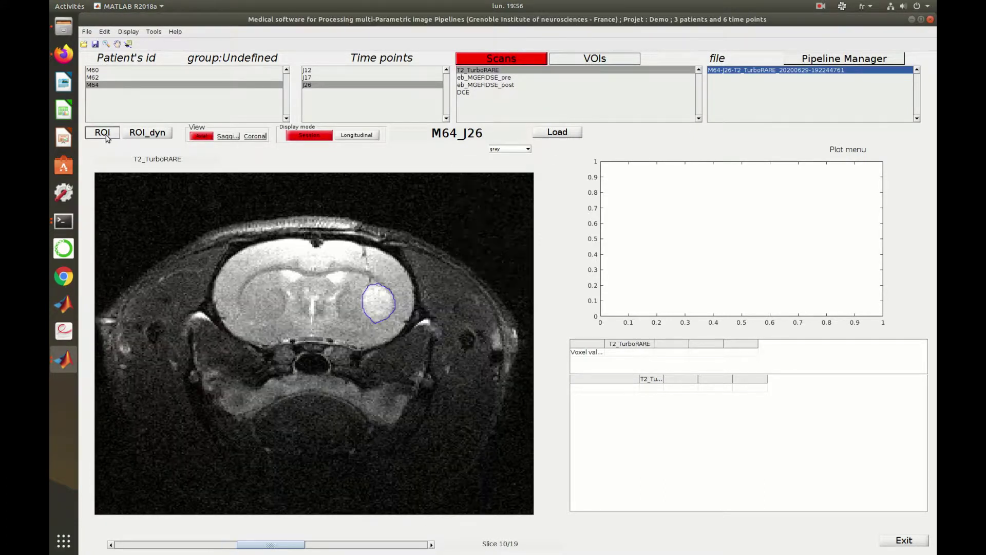
{"action": "double_click", "coordinate": [473, 205]}
{"action": "left_click", "coordinate": [280, 291]}
{"action": "left_click", "coordinate": [267, 282]}
{"action": "left_click", "coordinate": [257, 280]}
{"action": "left_click", "coordinate": [243, 284]}
{"action": "left_click", "coordinate": [244, 300]}
{"action": "left_click", "coordinate": [252, 315]}
{"action": "left_click", "coordinate": [263, 324]}
{"action": "left_click", "coordinate": [278, 314]}
{"action": "left_click", "coordinate": [279, 292]}
{"action": "double_click", "coordinate": [262, 318]}
{"action": "left_click", "coordinate": [431, 544]}
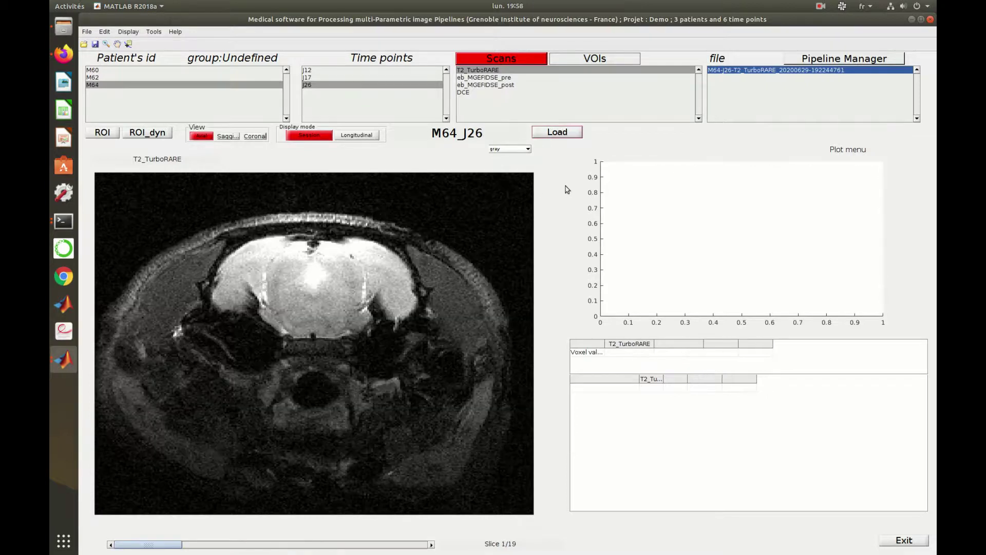
Step: Load the eb_MGEFIDSE_post scan of M64 at J26 together with T2_TurboRARE and display slice 9
{"action": "left_click", "coordinate": [522, 87], "text": "ctrl"}
{"action": "left_click", "coordinate": [546, 133]}
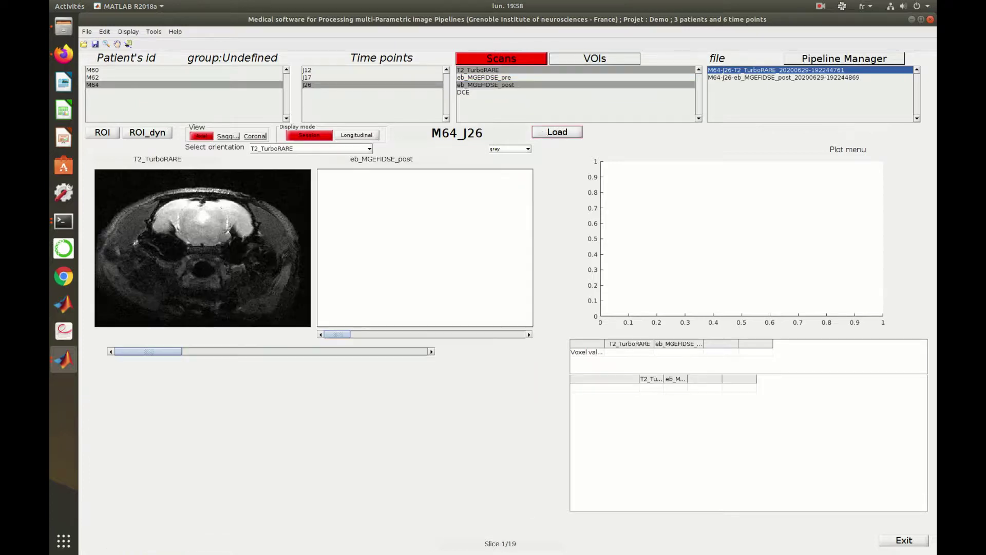
{"action": "left_click", "coordinate": [273, 351]}
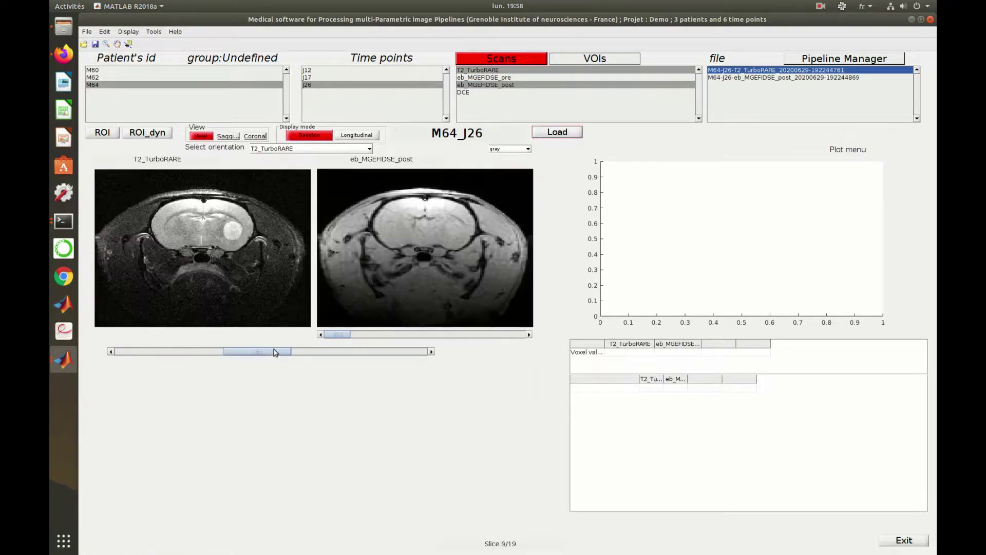
Step: Load the Tumor and Lateral VOIs of M64 at J26 onto both displayed scans
{"action": "left_click", "coordinate": [611, 61]}
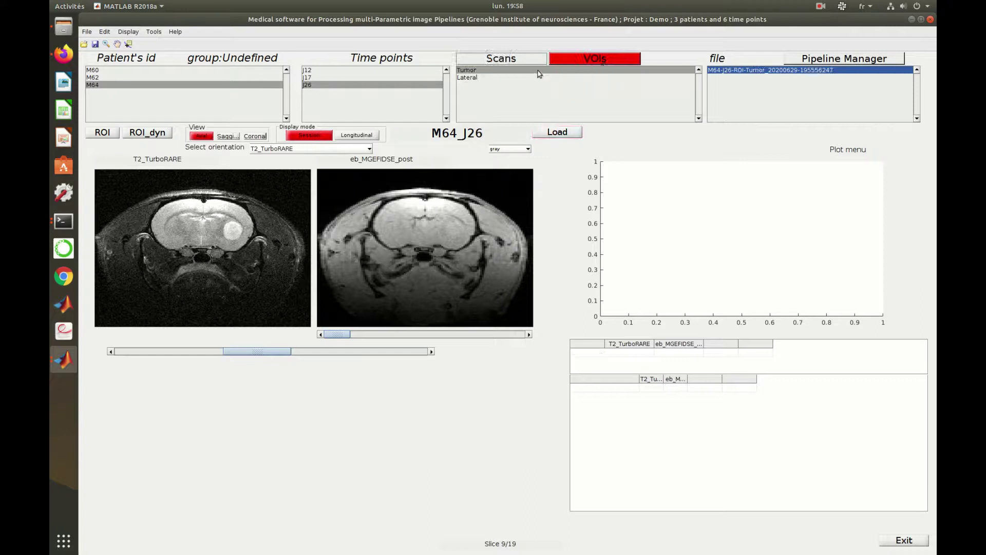
{"action": "left_click", "coordinate": [540, 77], "text": "shift"}
{"action": "left_click", "coordinate": [550, 133]}
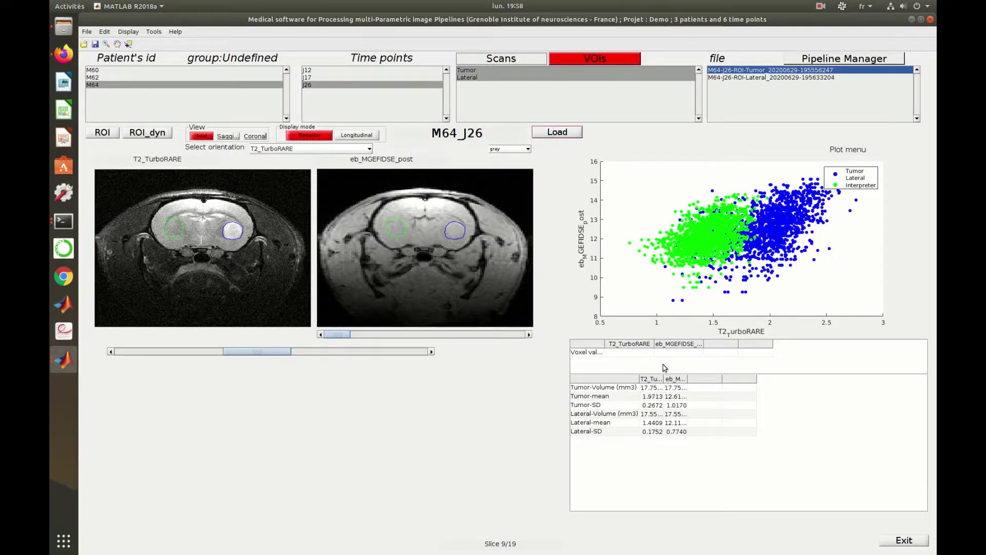
Step: Widen the columns of the VOI statistics table to show the full values, and save the project
{"action": "left_click_drag", "start_coordinate": [664, 379], "coordinate": [741, 378]}
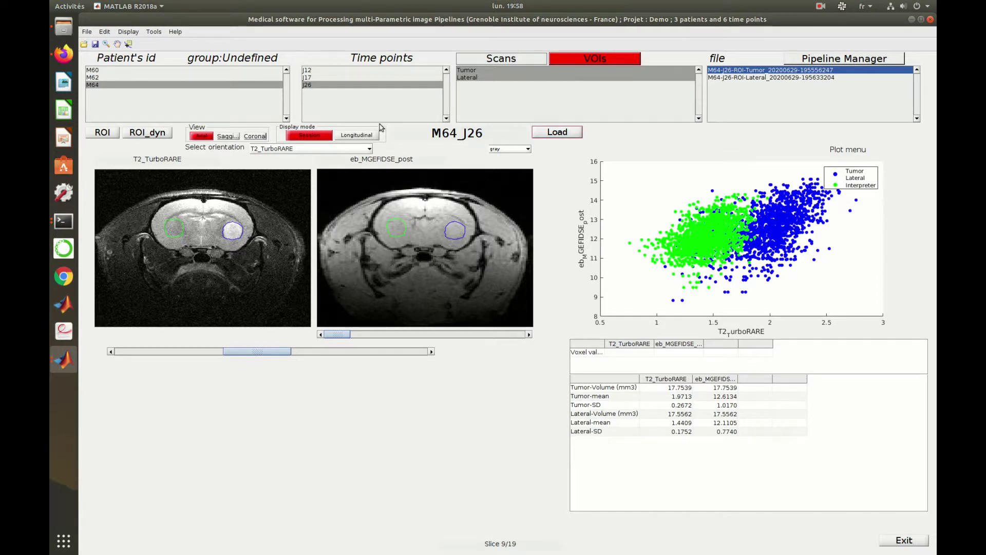
{"action": "left_click", "coordinate": [95, 42]}
{"action": "left_click", "coordinate": [514, 236]}
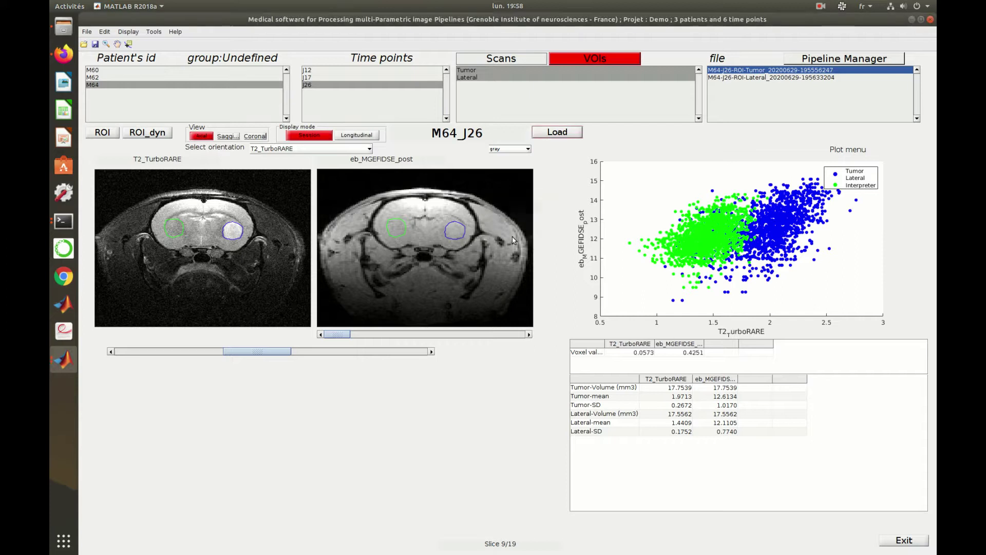